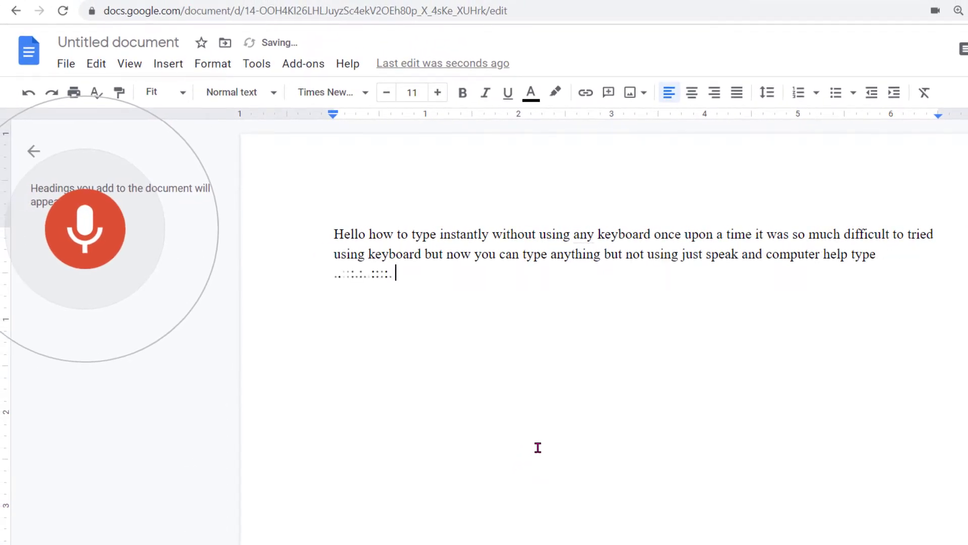
Switch the voice typing language to বাংলা (বাংলাদেশ) and dictate a Bangla paragraph below the English text.
click(113, 180)
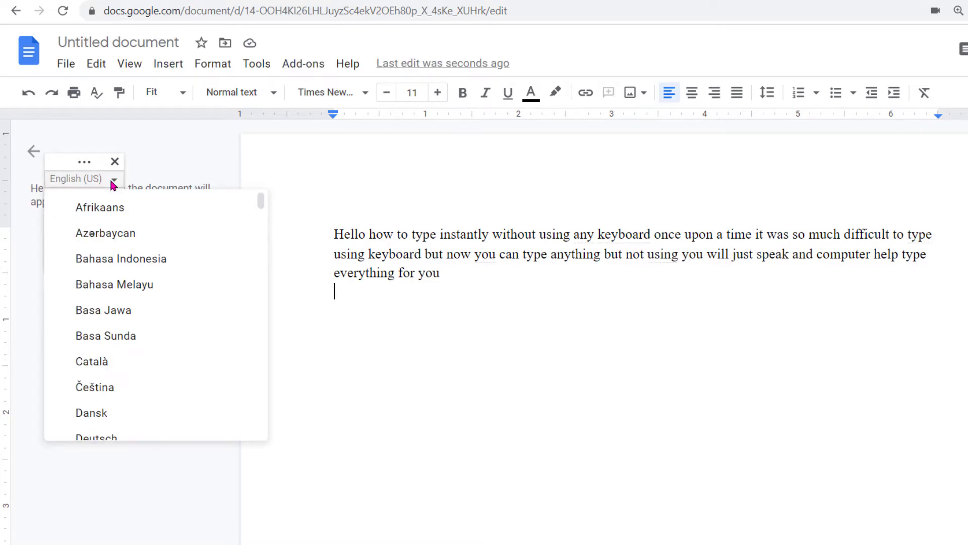
scroll(121, 325, down, 4)
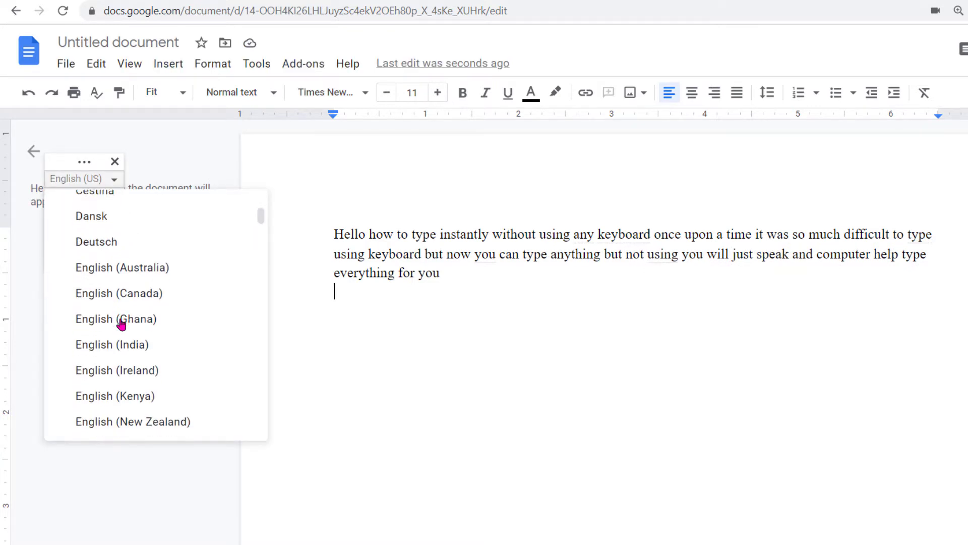
scroll(121, 325, down, 10)
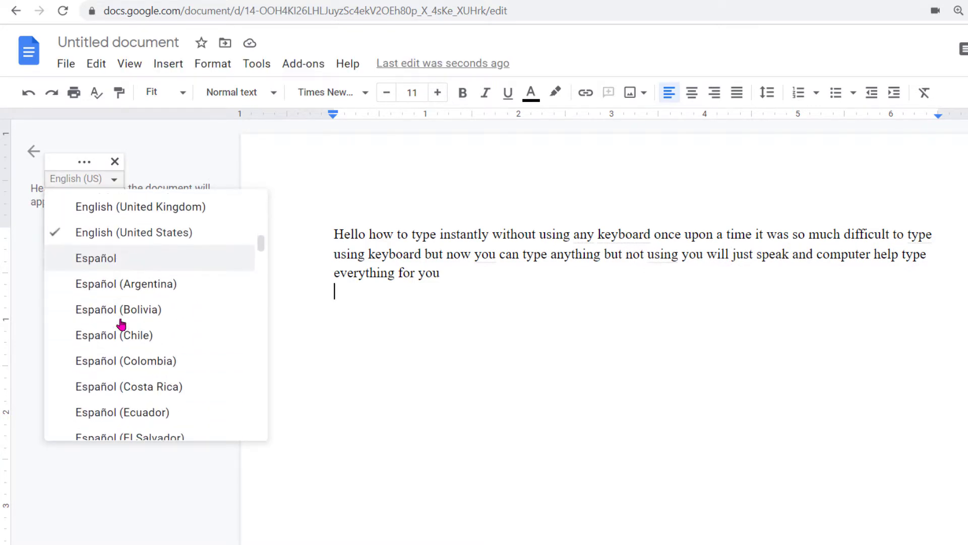
scroll(121, 324, down, 7)
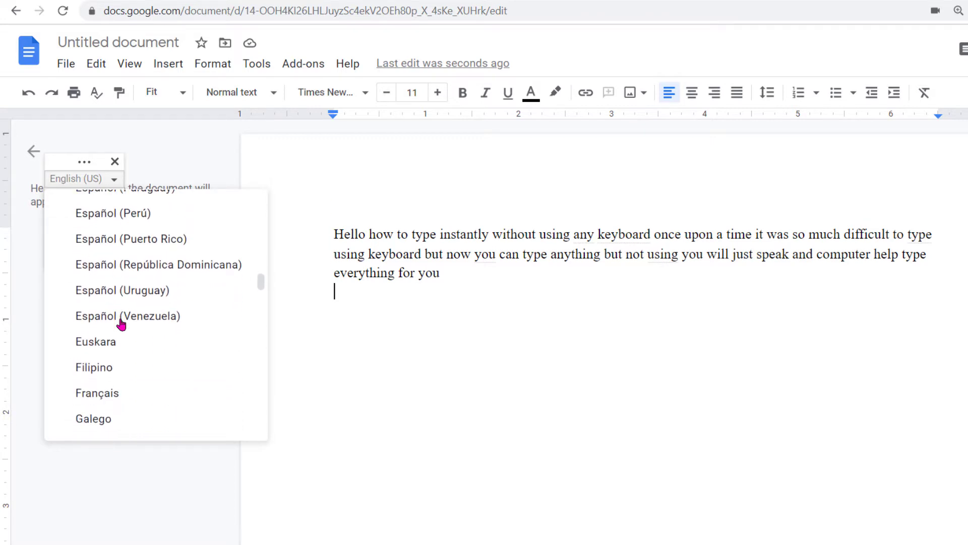
scroll(121, 324, down, 15)
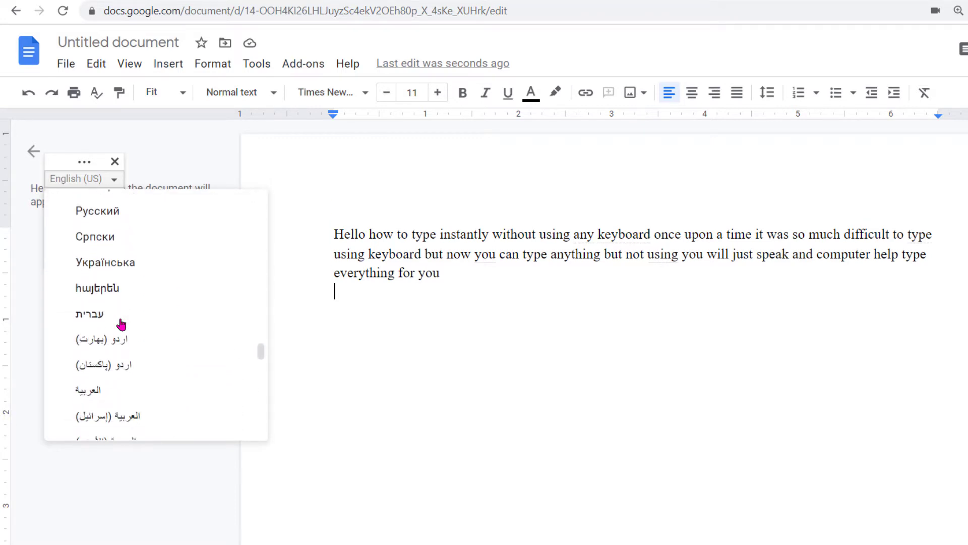
scroll(121, 324, down, 10)
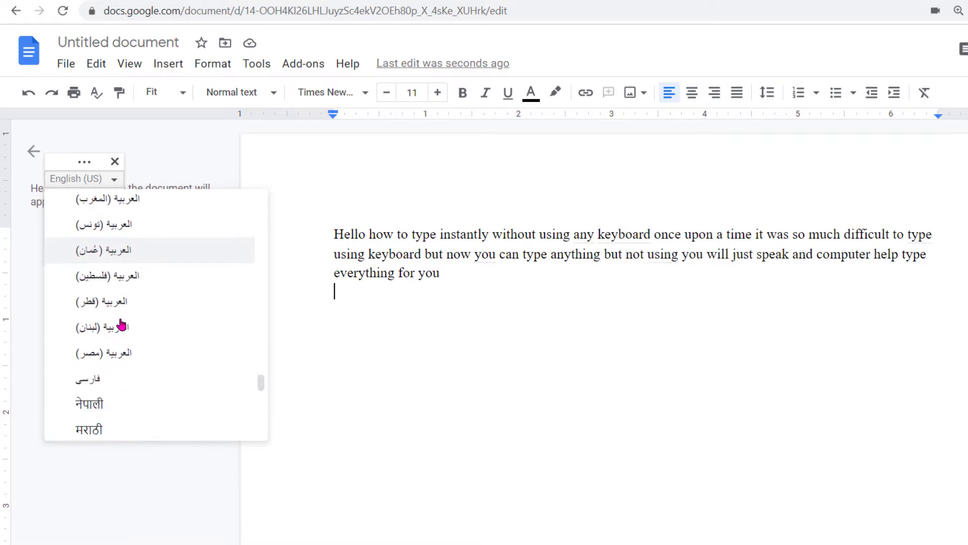
scroll(121, 324, down, 2)
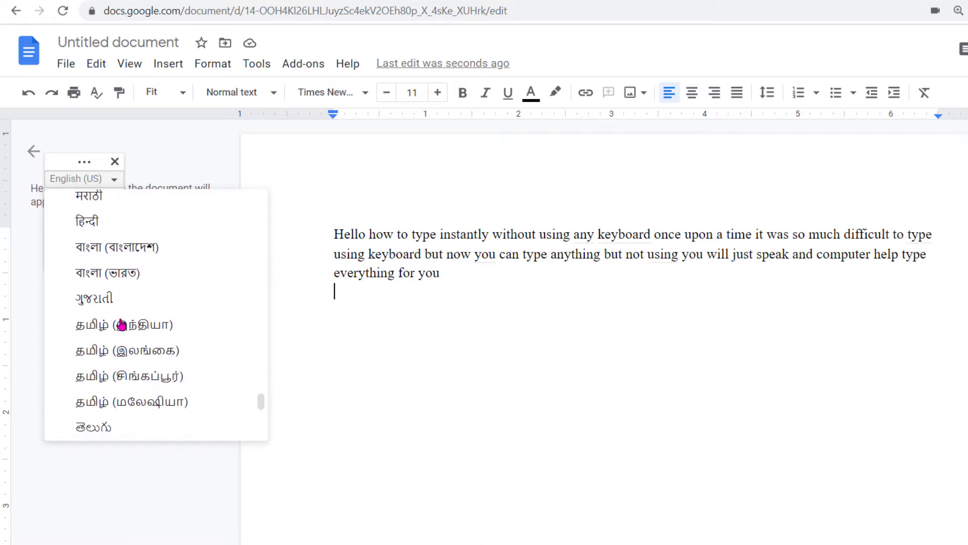
click(117, 249)
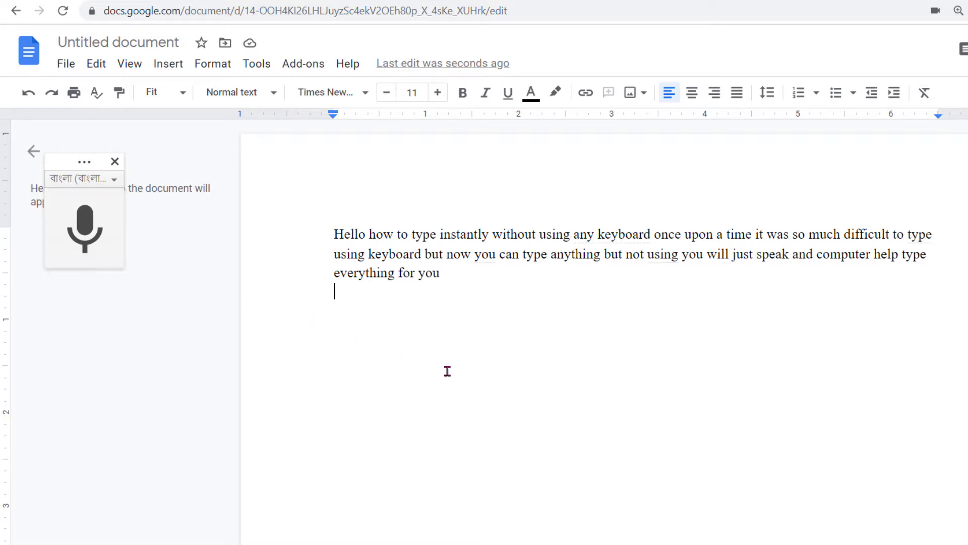
click(85, 232)
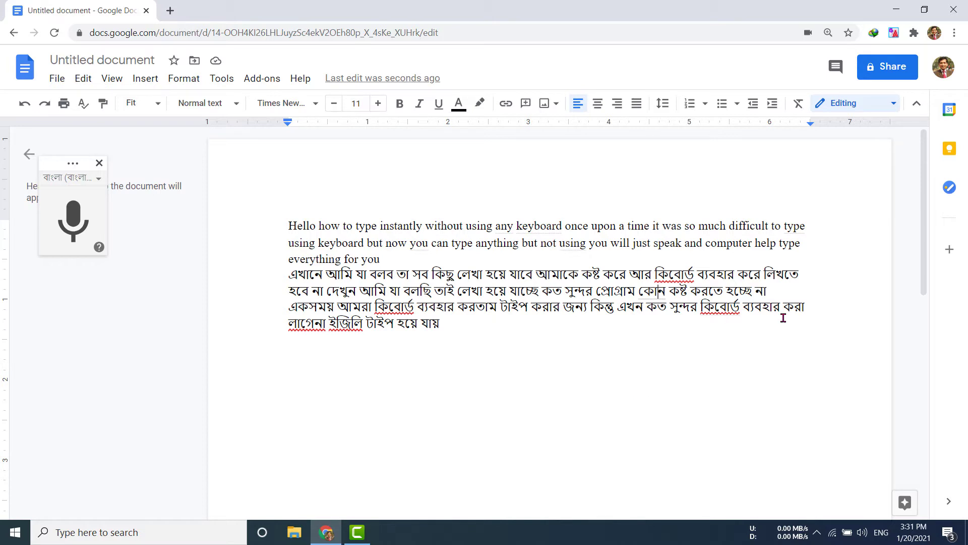
Close the document's browser window, relaunch Google Chrome and go to the Google Docs home page.
click(951, 11)
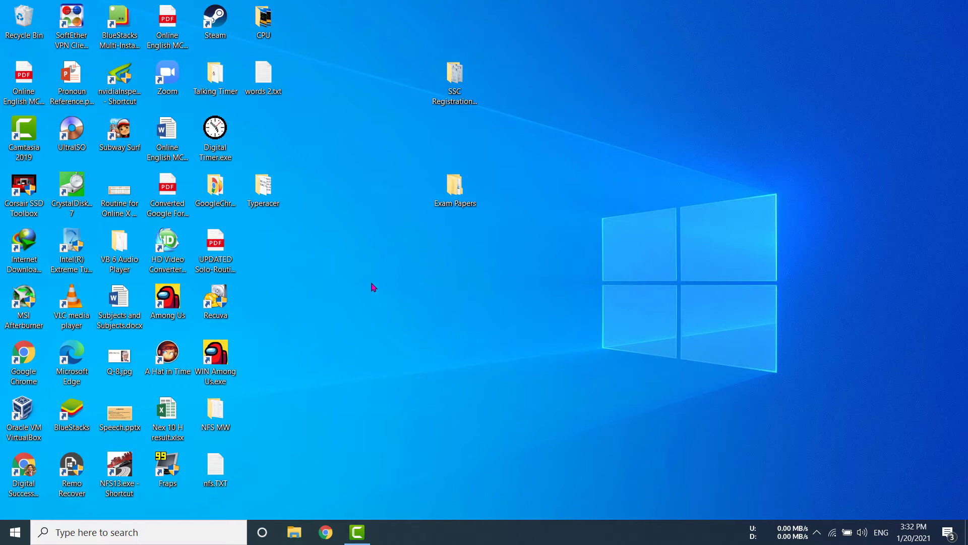
click(326, 532)
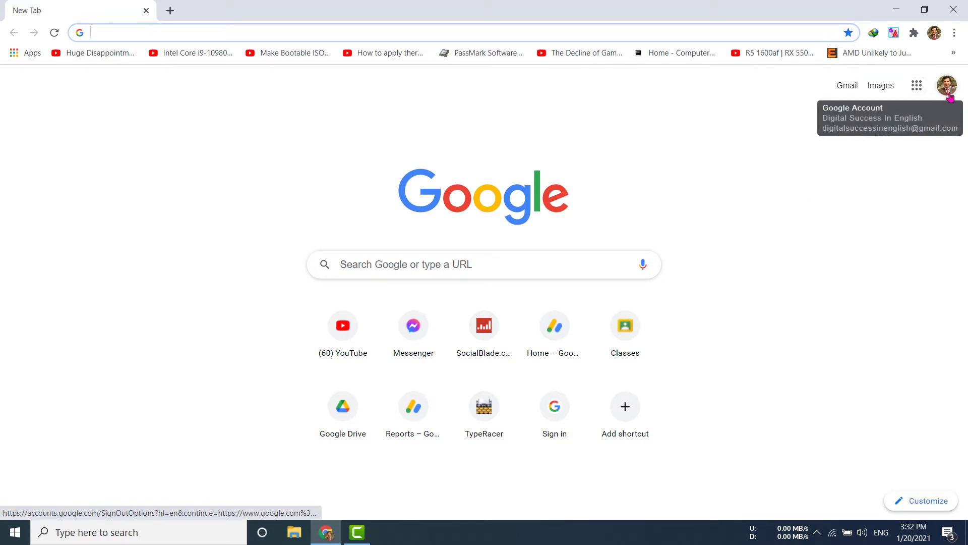
click(917, 87)
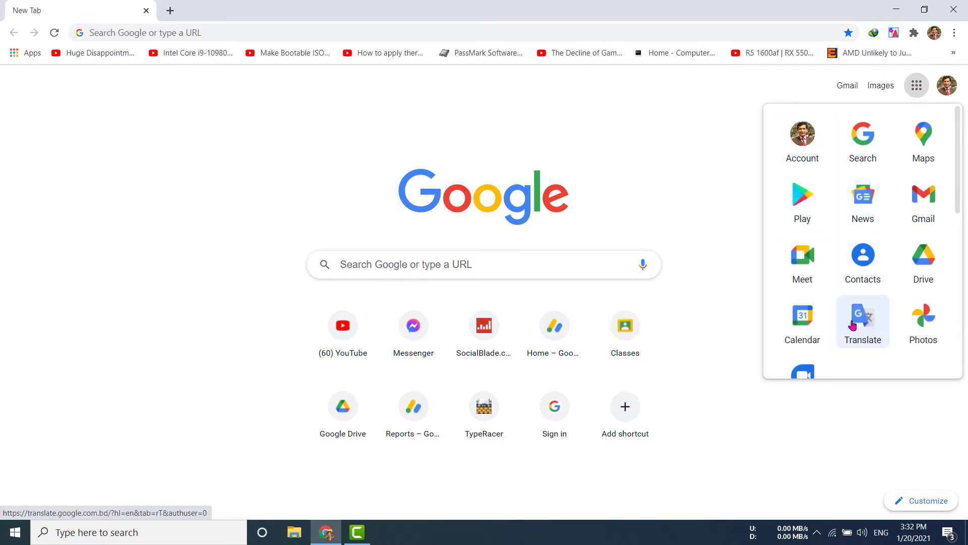
scroll(852, 325, down, 4)
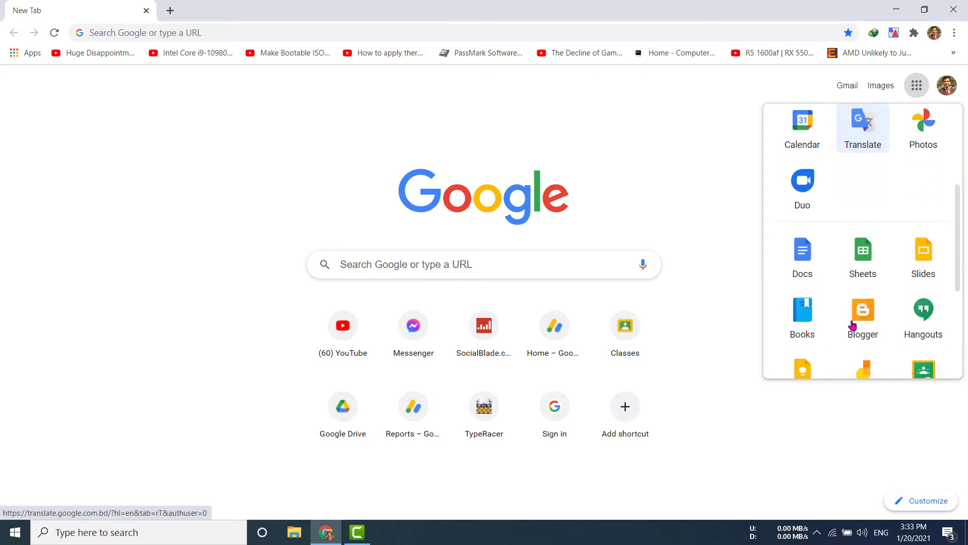
scroll(852, 324, down, 2)
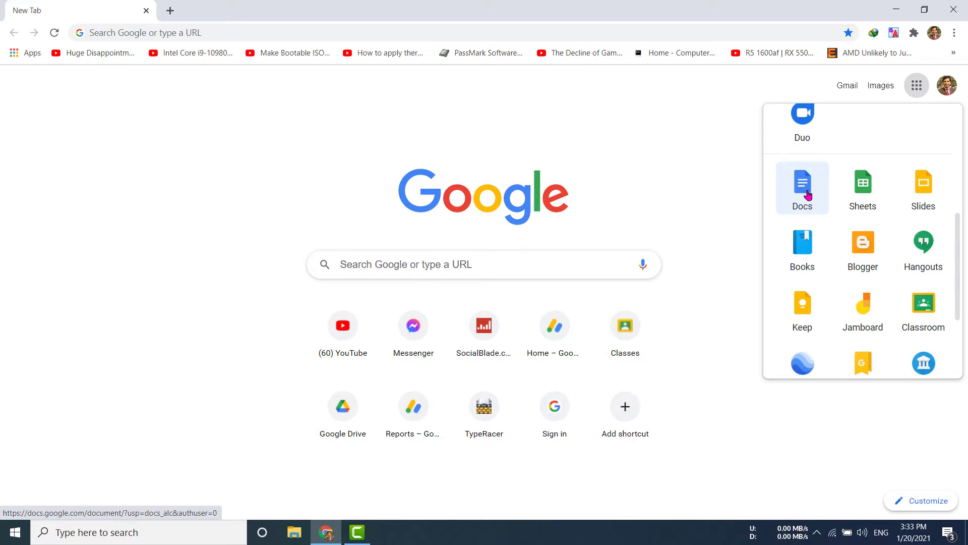
click(810, 206)
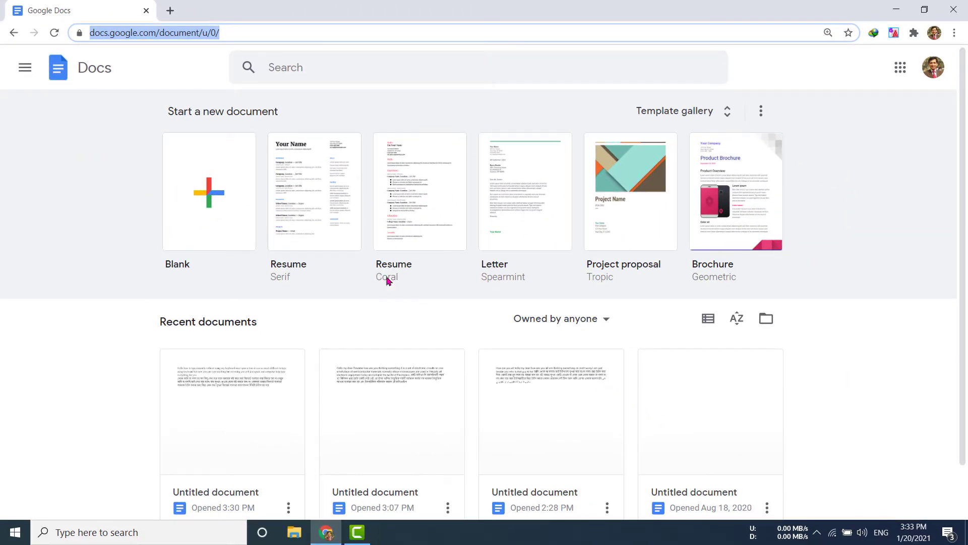
Create a blank document and turn on voice typing in it.
click(206, 199)
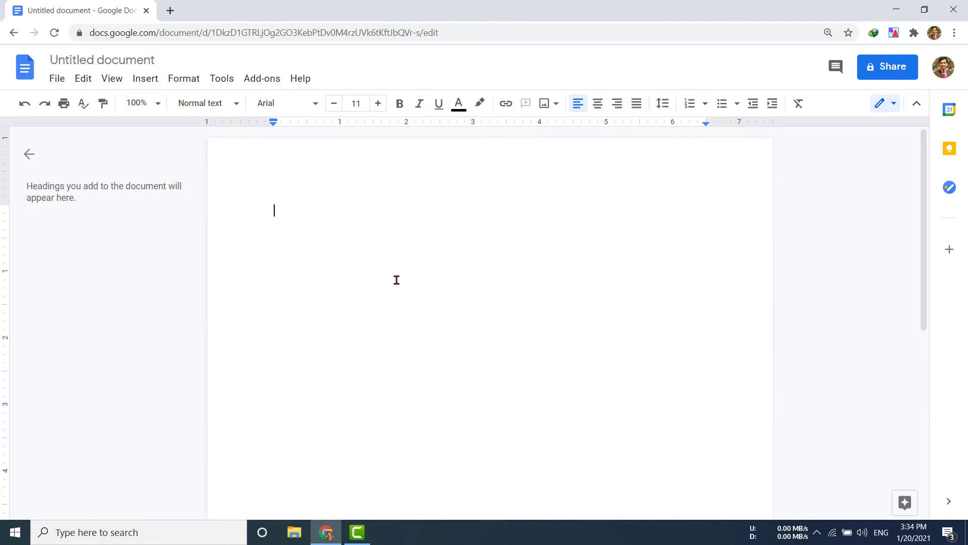
click(222, 81)
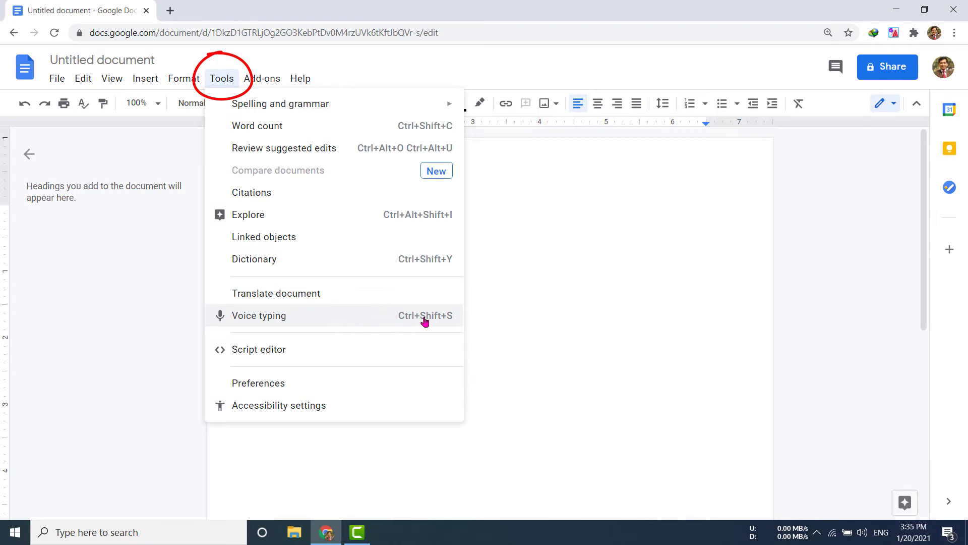
click(318, 316)
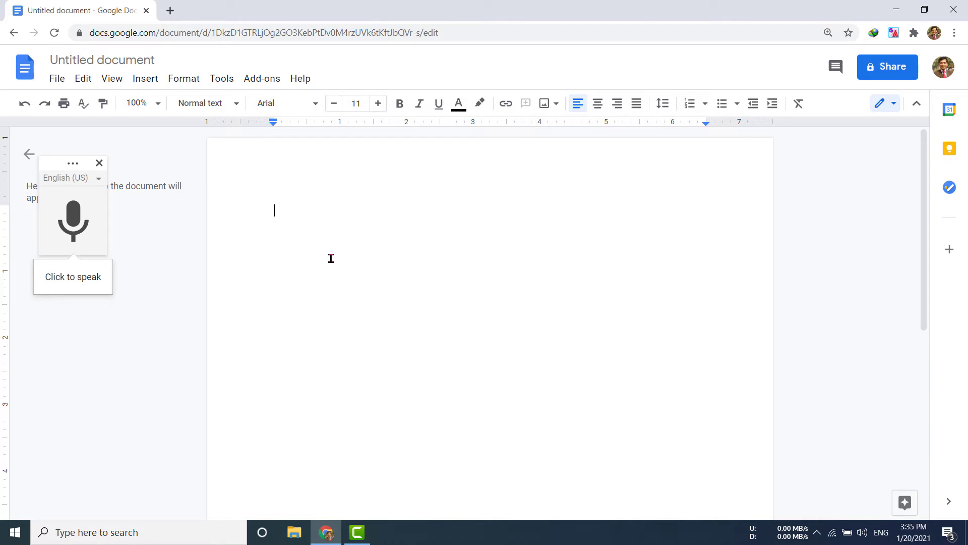
Set the voice typing language to English (United Kingdom) and dictate a paragraph on composing text easily without a keyboard.
click(98, 179)
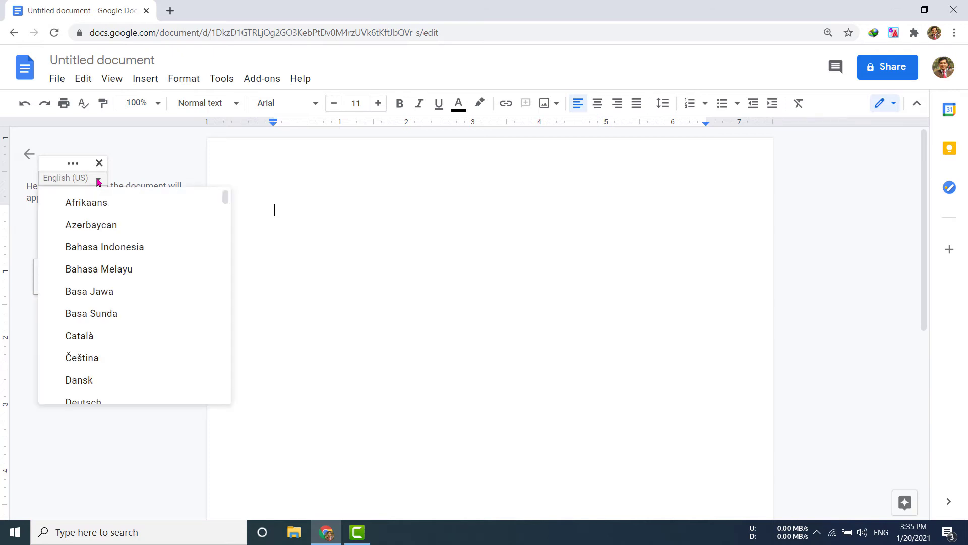
scroll(100, 343, down, 5)
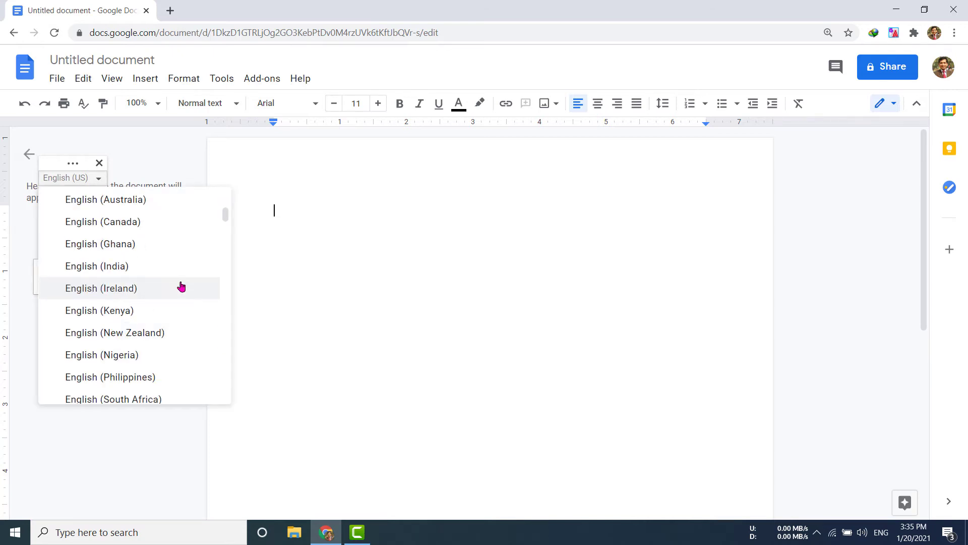
scroll(140, 361, down, 2)
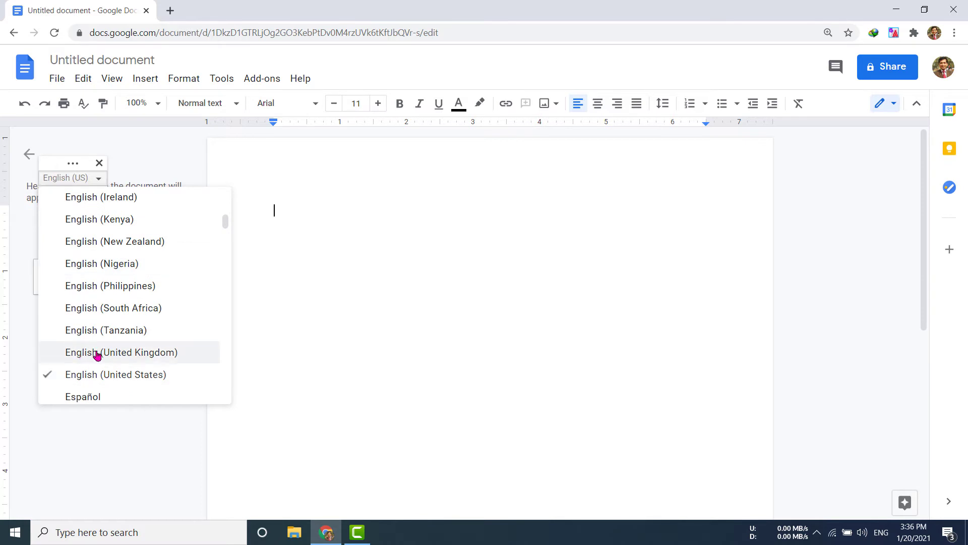
click(153, 356)
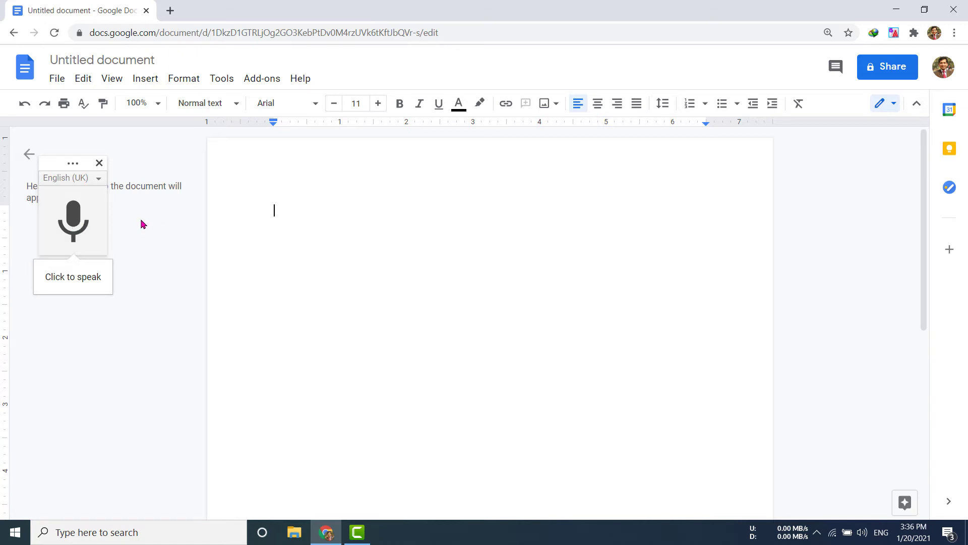
click(73, 228)
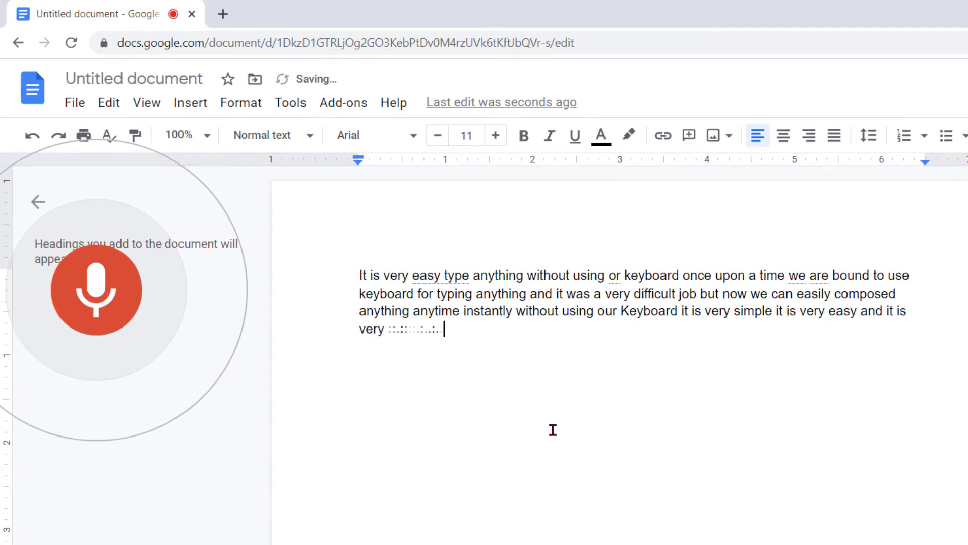
click(101, 286)
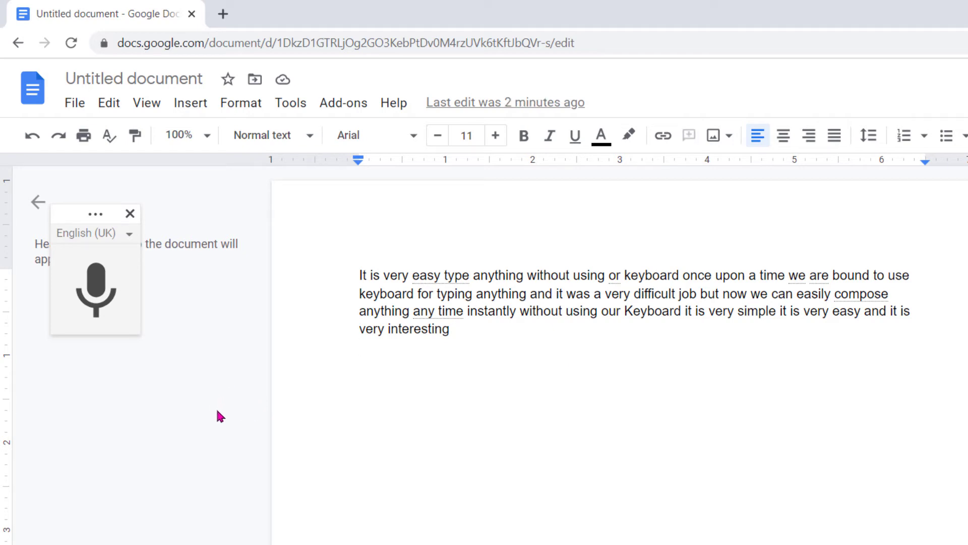
Change the voice typing language to বাংলা (বাংলাদেশ) and dictate a Bangla paragraph under the English (UK) dictation.
click(130, 234)
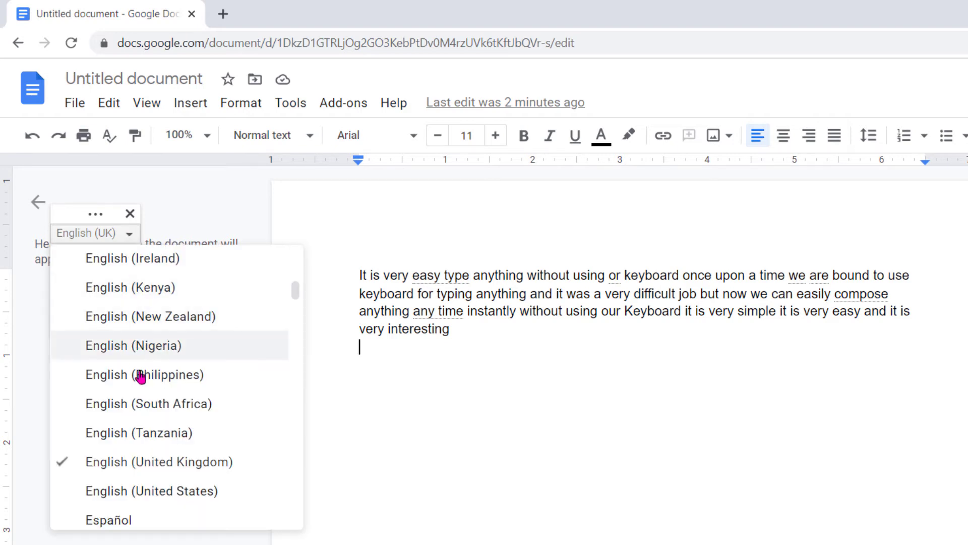
scroll(142, 447, down, 4)
scroll(141, 447, down, 15)
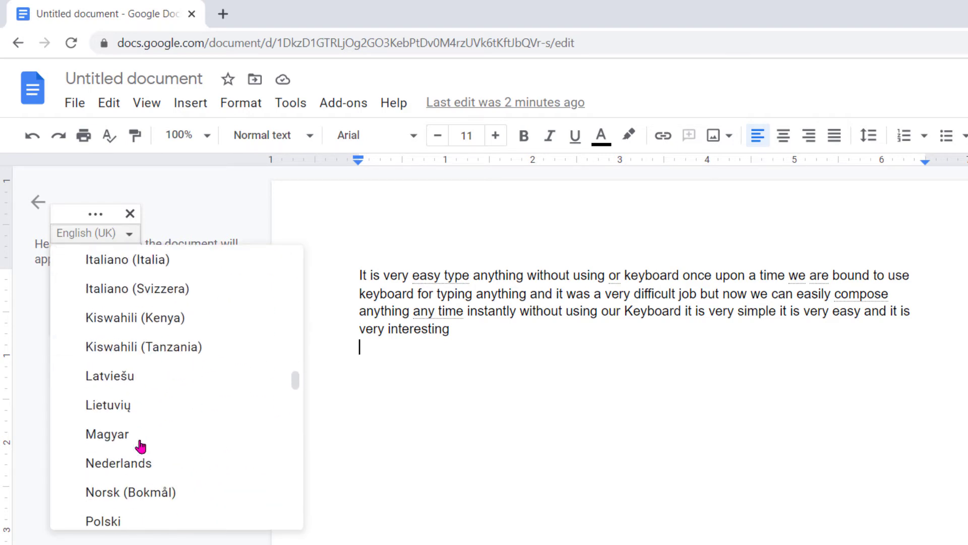
scroll(142, 447, down, 15)
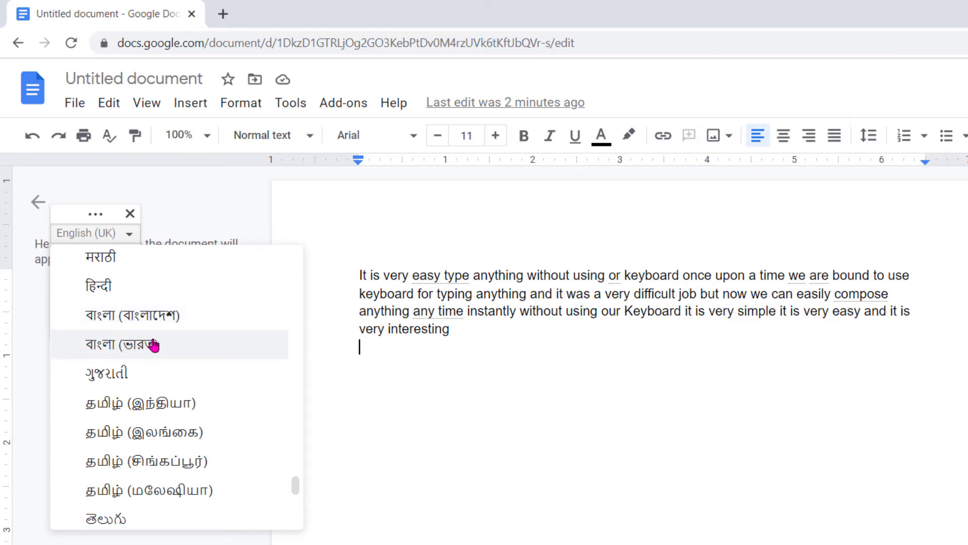
click(139, 318)
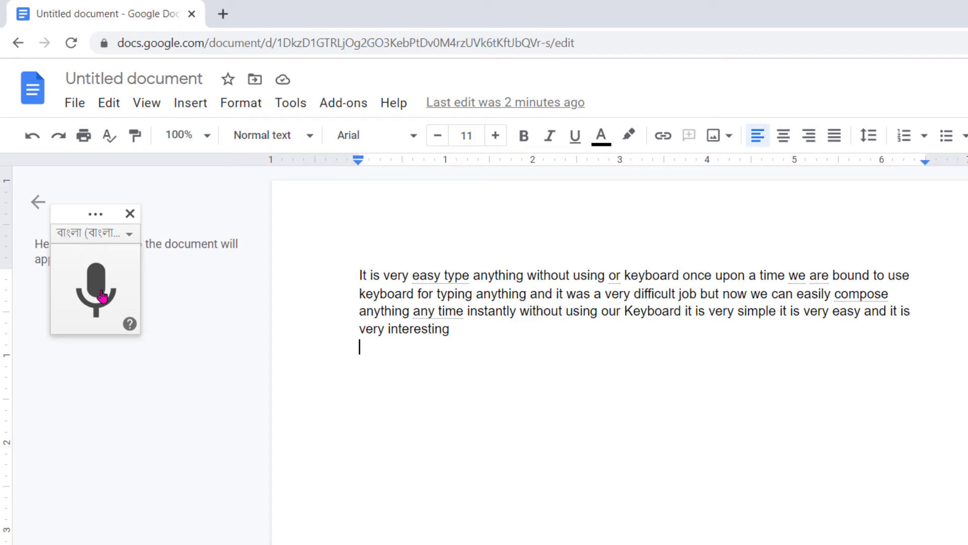
click(96, 296)
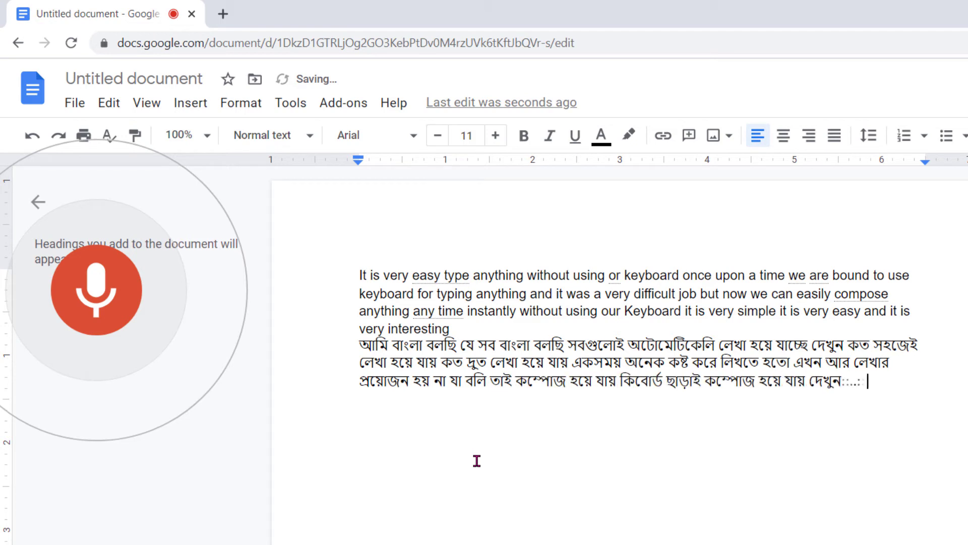
Justify both dictated paragraphs and insert a blank line between the English and Bangla ones.
drag(352, 277, 468, 411)
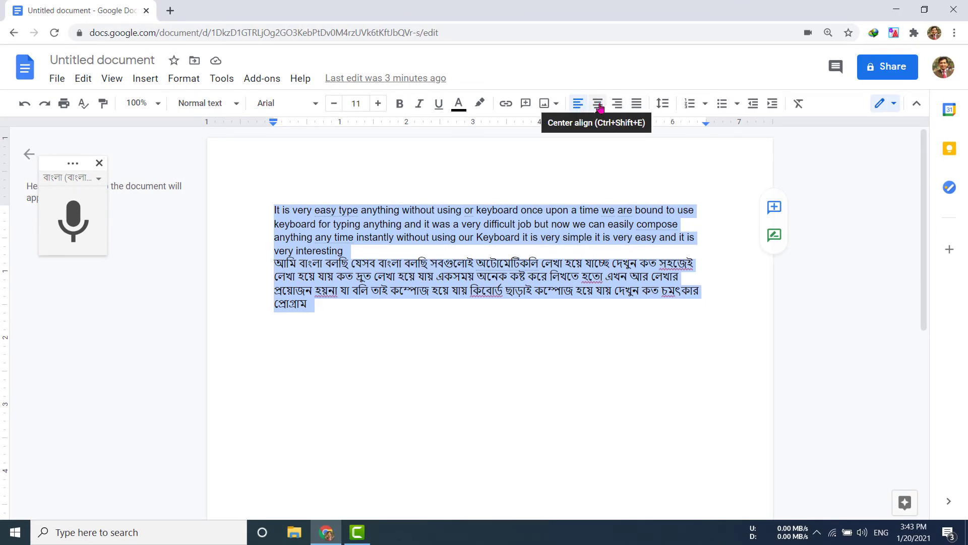
click(636, 104)
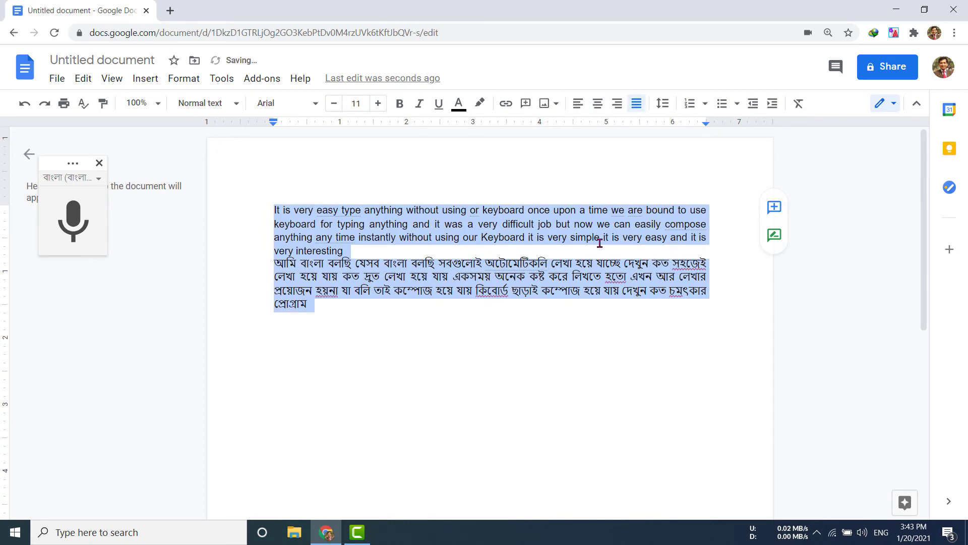
click(490, 313)
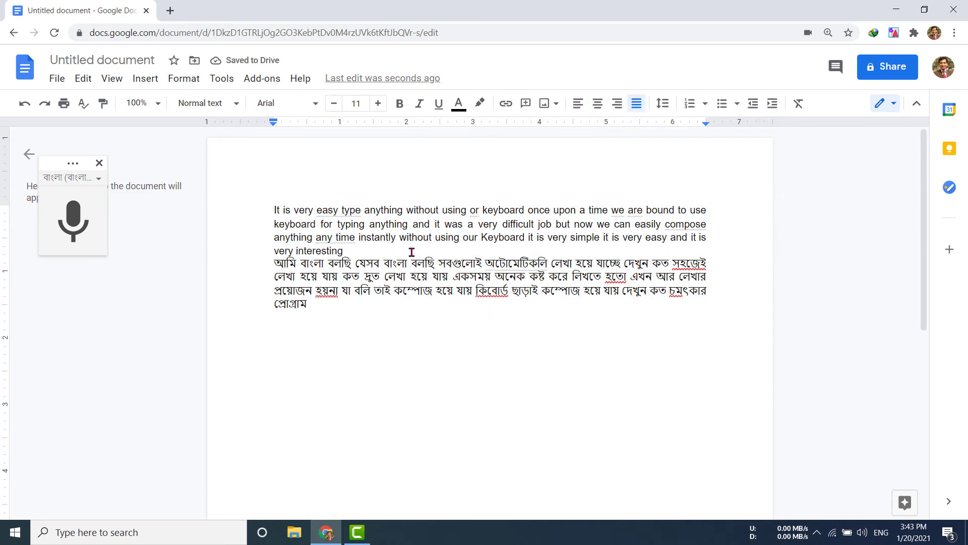
key(Return)
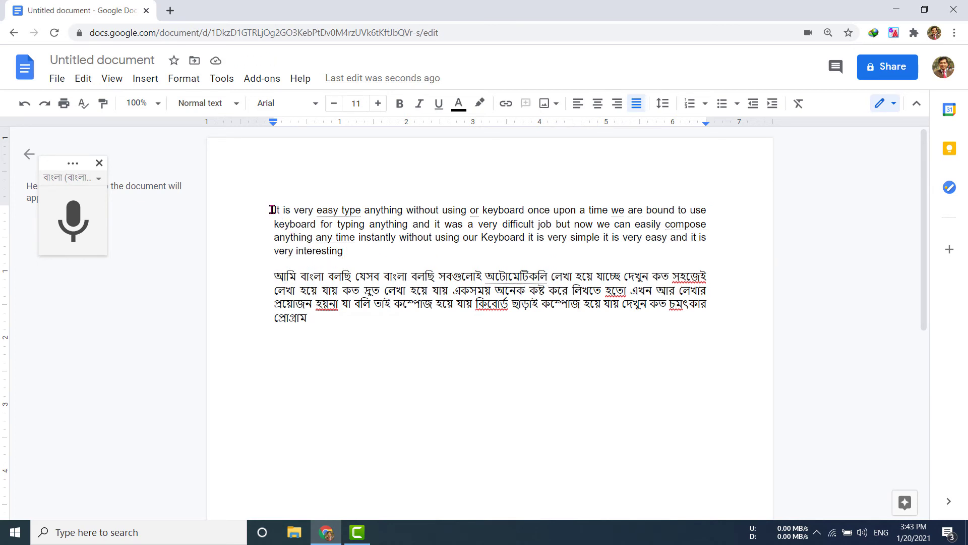
Increase the font size of the English paragraph to 12.
drag(272, 209, 360, 255)
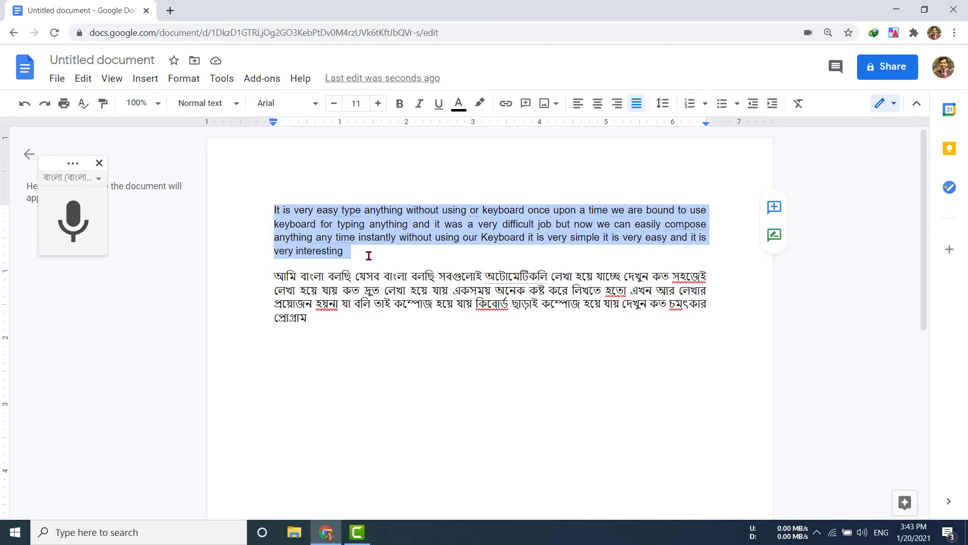
click(378, 103)
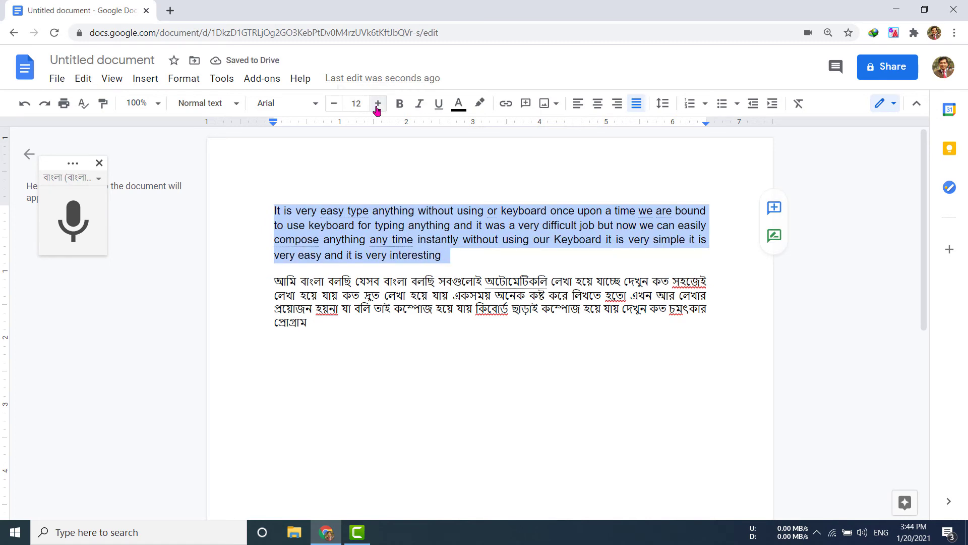
Set the font size of the English paragraph to 14 and the Bangla paragraph to 12.
click(378, 104)
click(378, 103)
drag(280, 297, 335, 339)
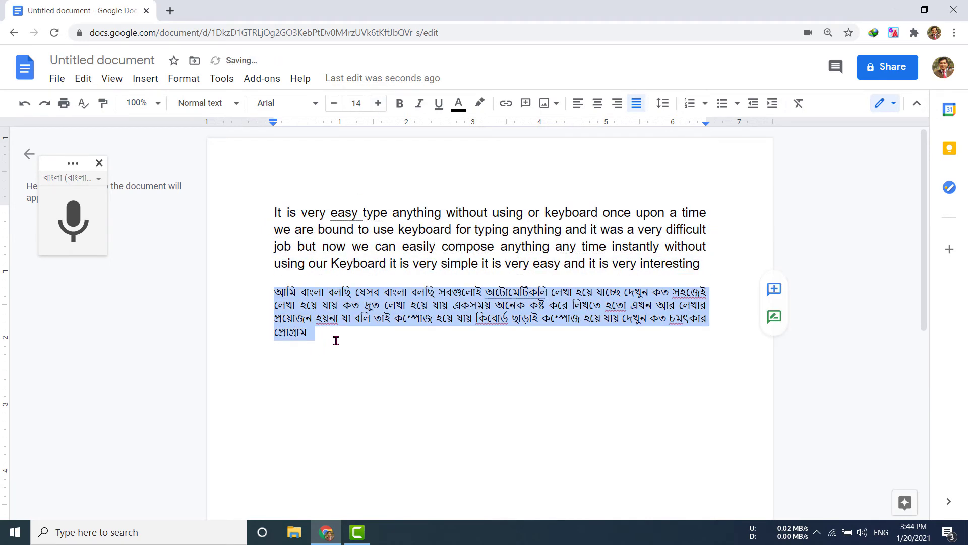
click(378, 104)
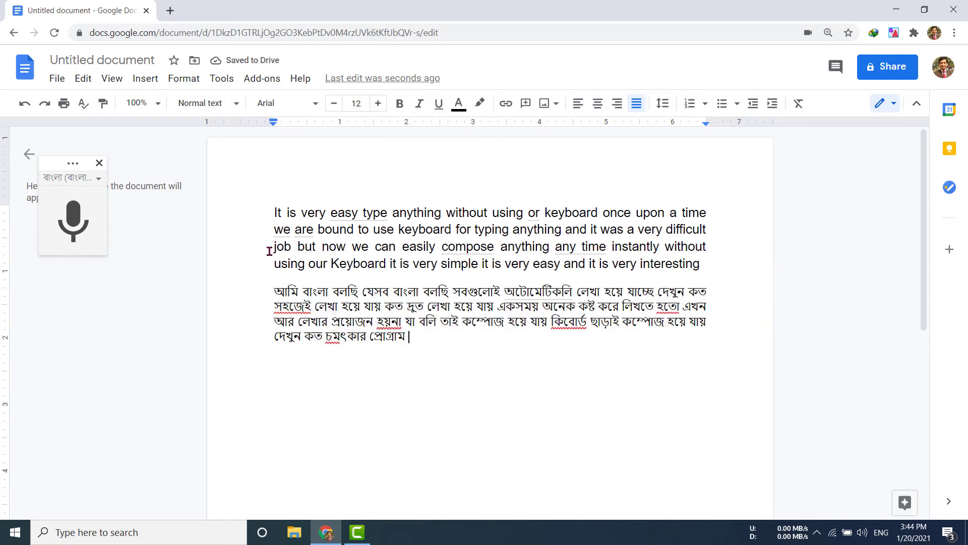
Colour the English paragraph red up to "it is very si" and the middle portion of the Bangla paragraph magenta.
drag(273, 213, 453, 263)
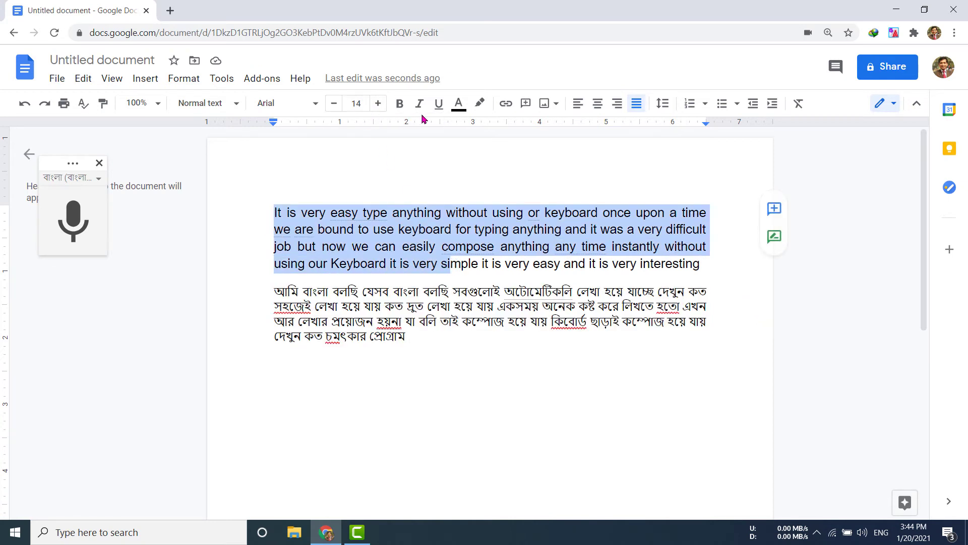
click(459, 104)
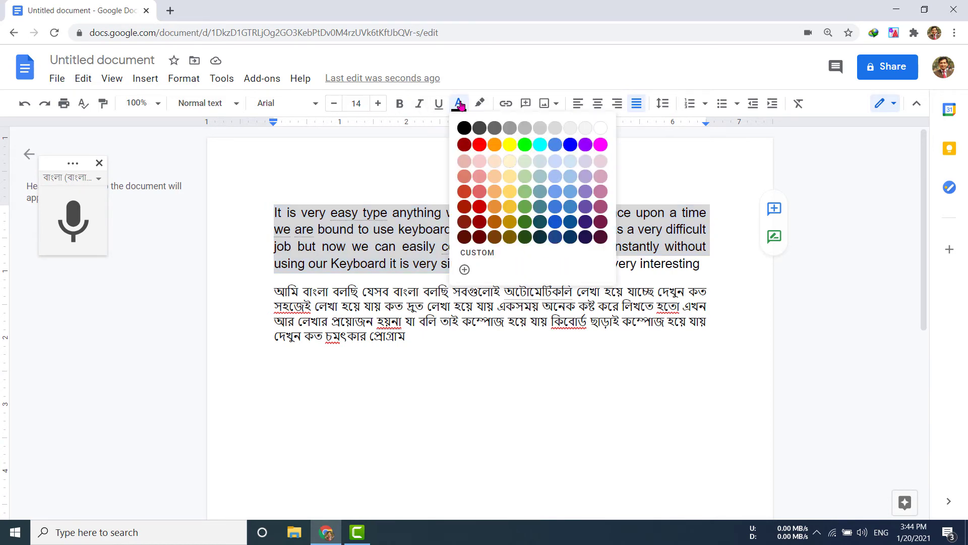
click(479, 144)
click(600, 146)
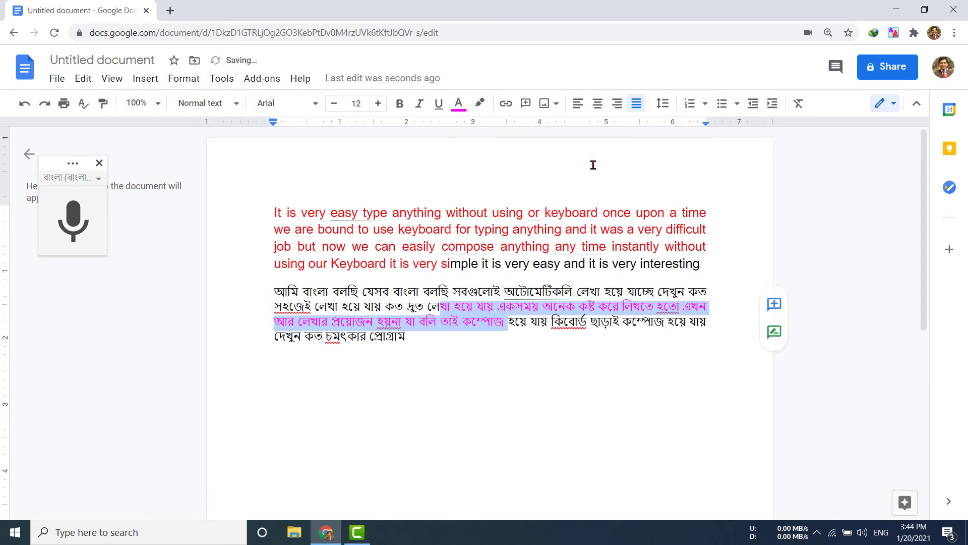
click(374, 298)
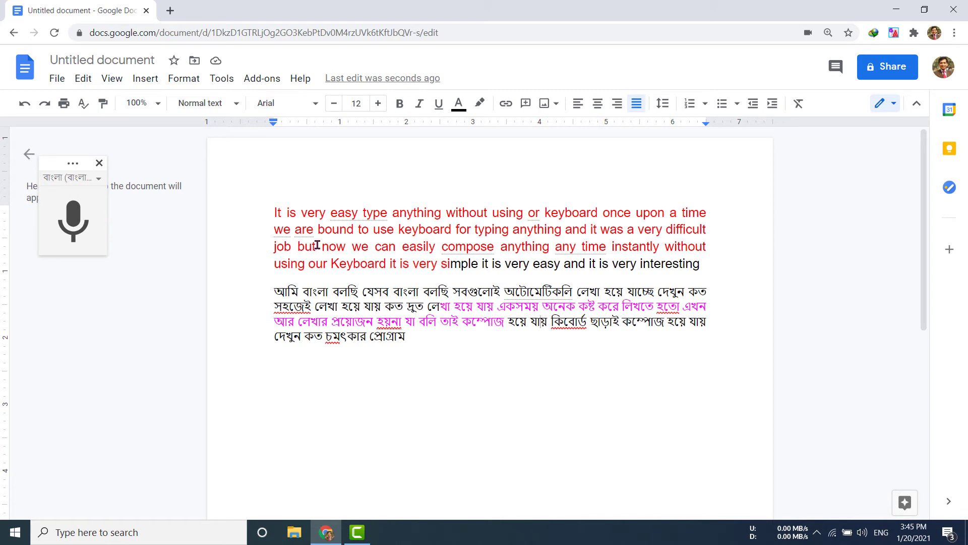
Copy both the English and Bangla paragraphs together.
drag(269, 210, 470, 346)
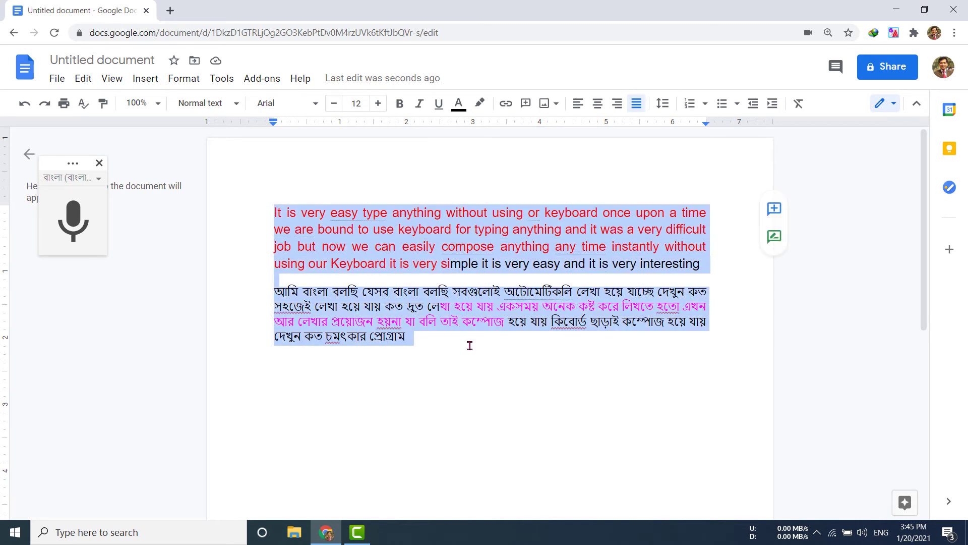
right_click(422, 303)
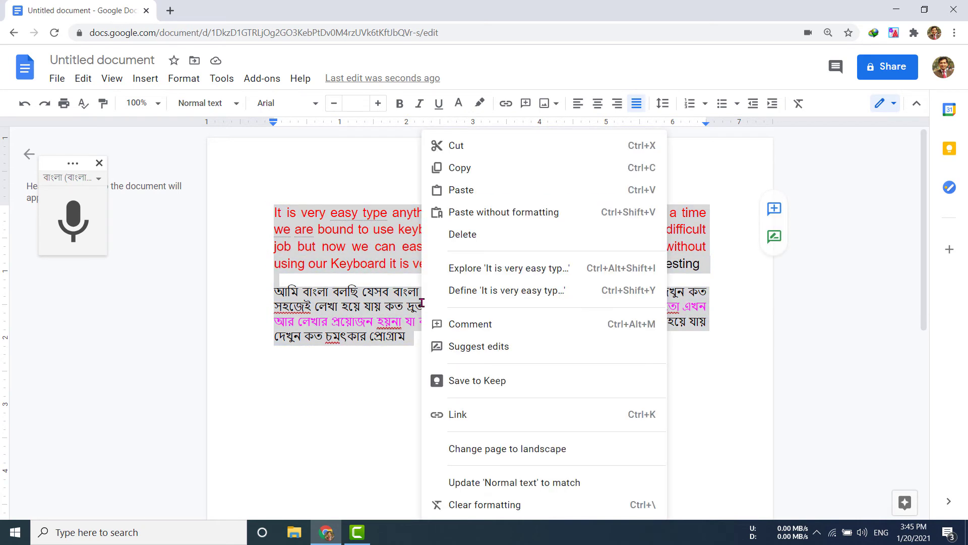
click(477, 168)
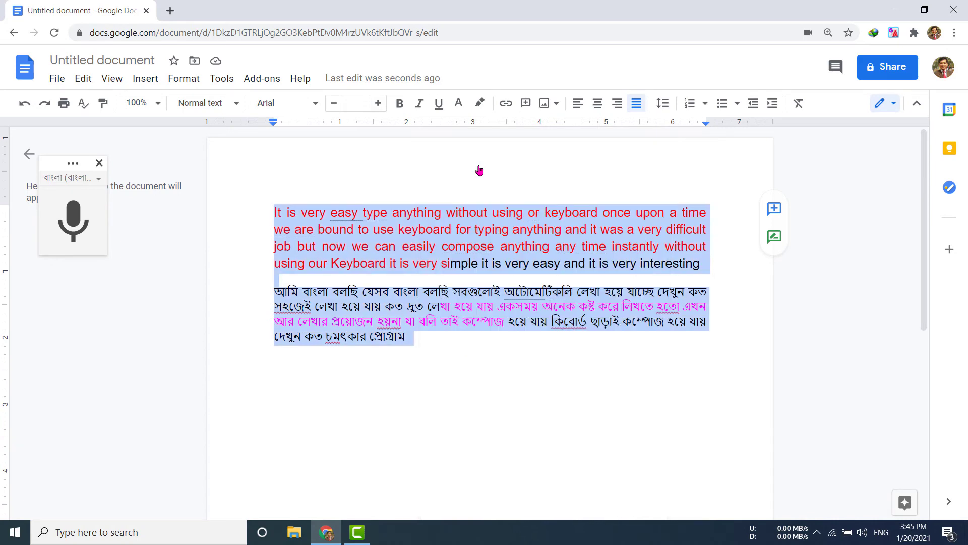
Open Word 2016, create a blank document and paste the copied paragraphs with their formatting.
click(10, 534)
text(word)
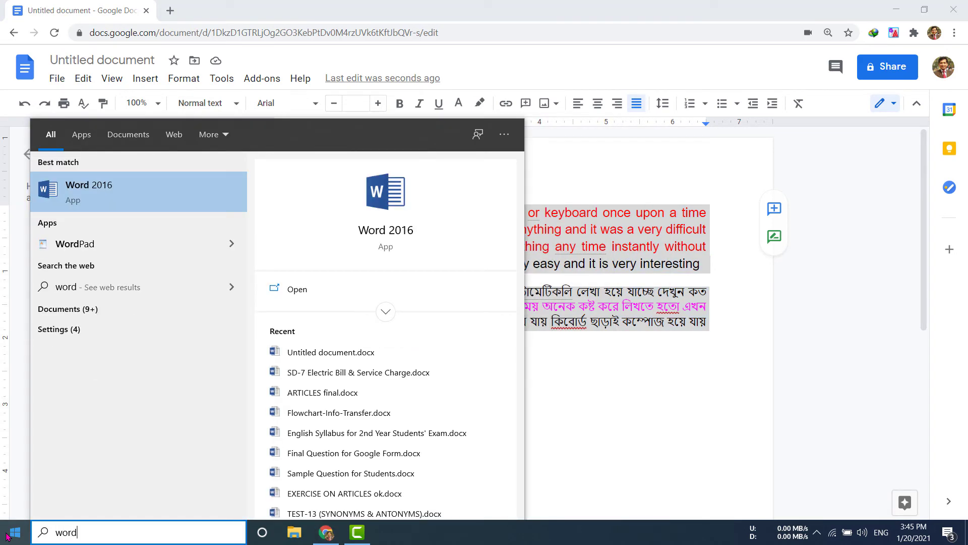
key(Return)
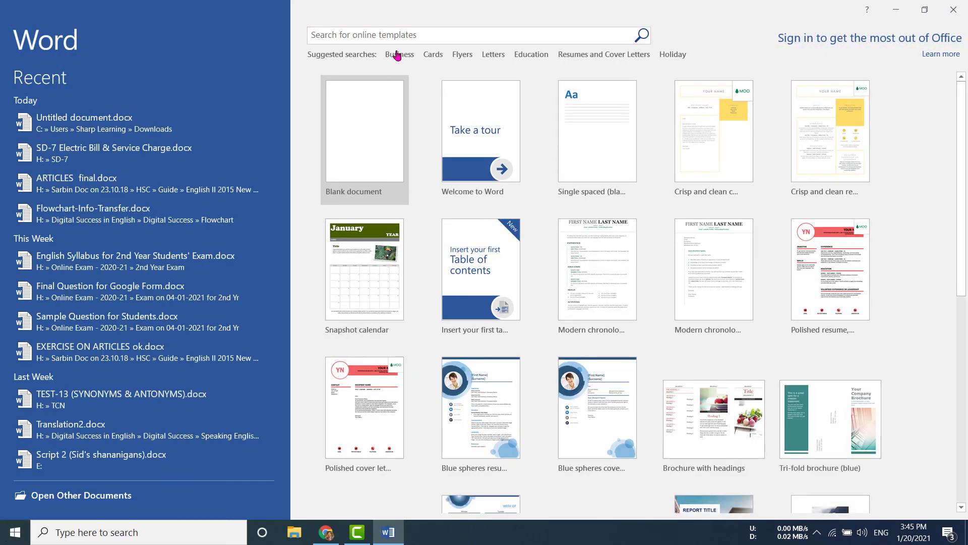
click(375, 136)
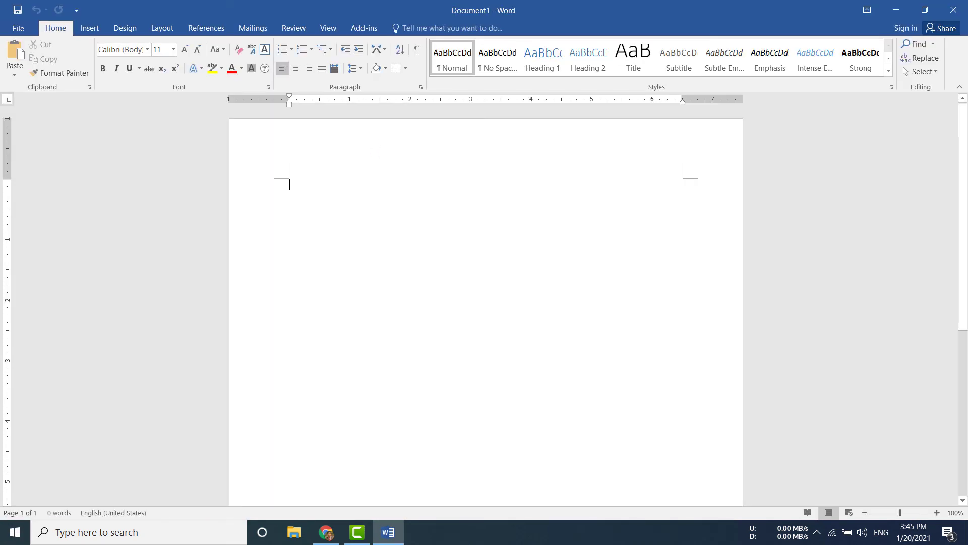
right_click(385, 232)
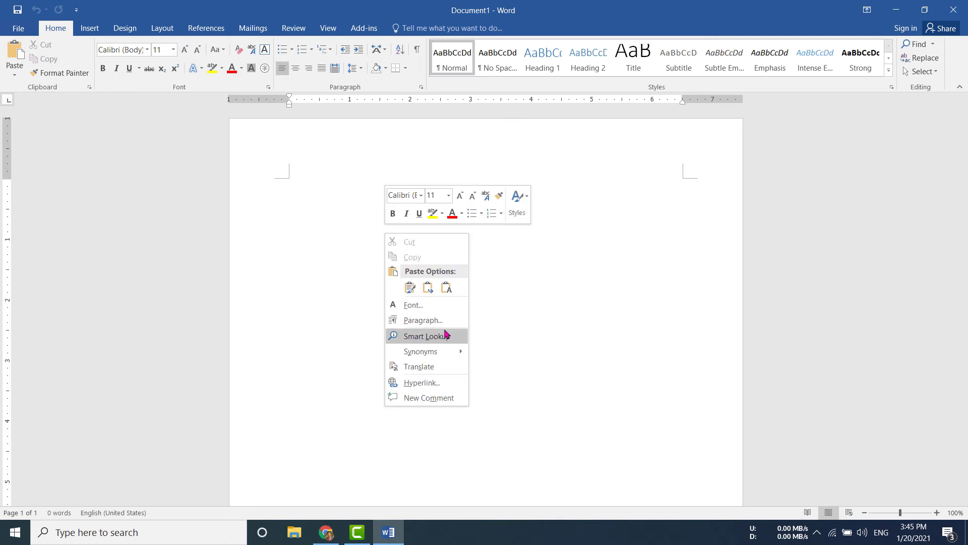
click(390, 284)
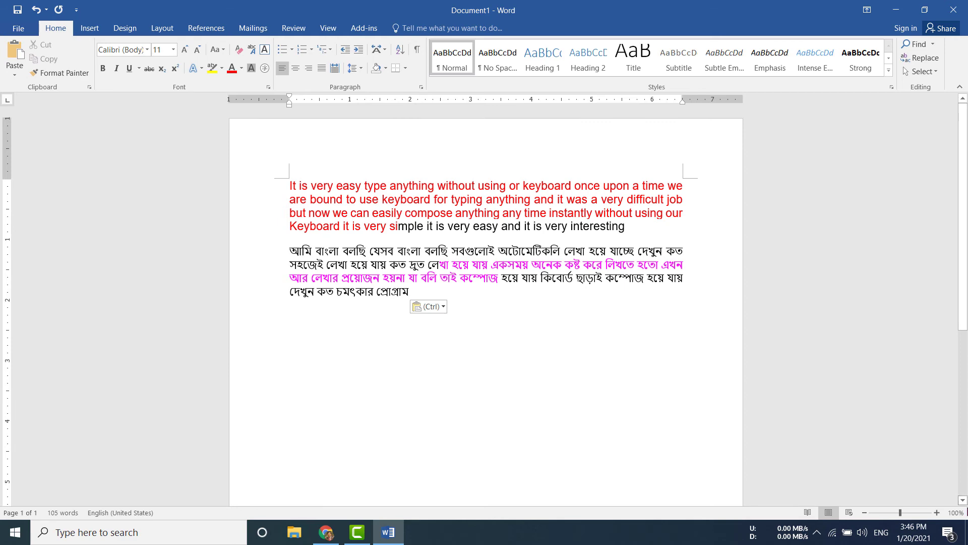
Enlarge the page view to 150% and examine the pasted English and Bangla paragraphs.
click(936, 512)
click(936, 512)
click(937, 512)
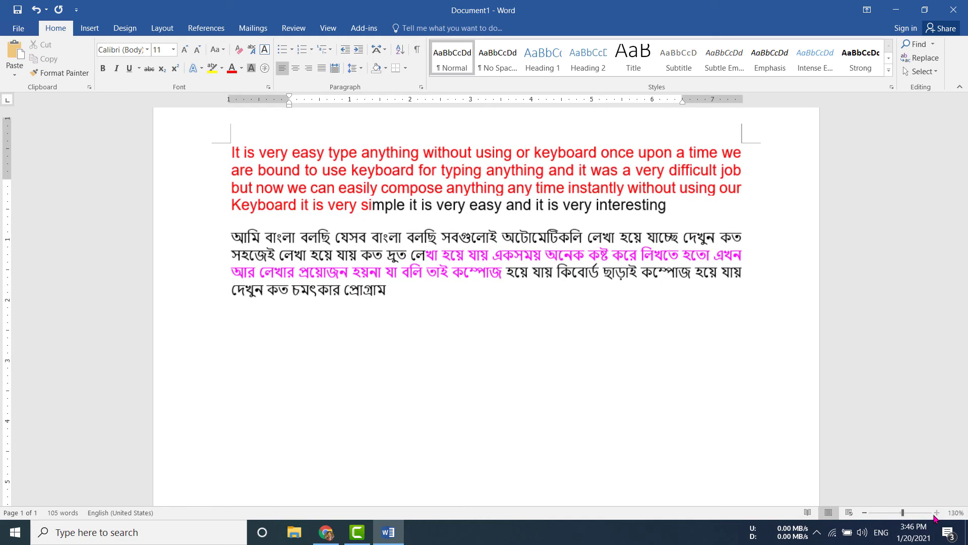
click(937, 513)
click(936, 512)
scroll(606, 353, up, 2)
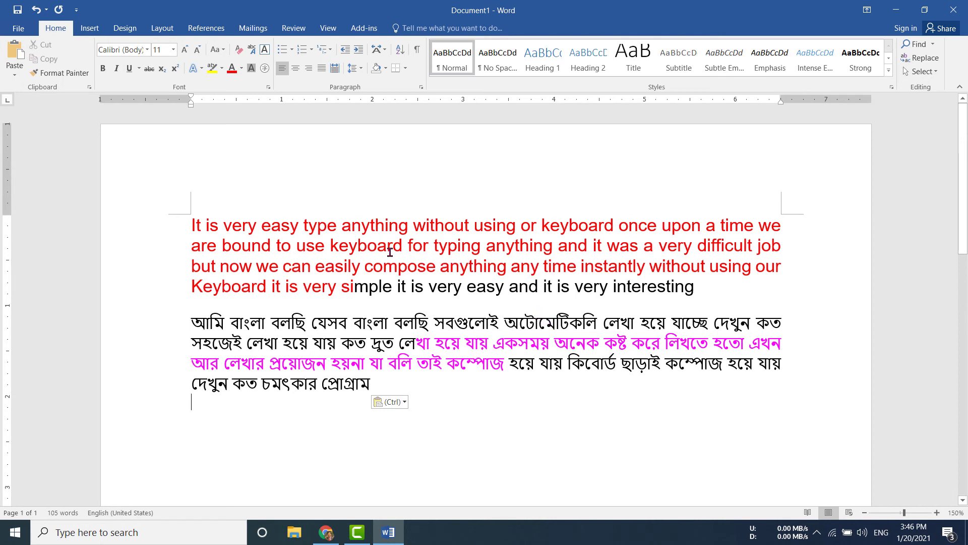
drag(193, 225, 469, 390)
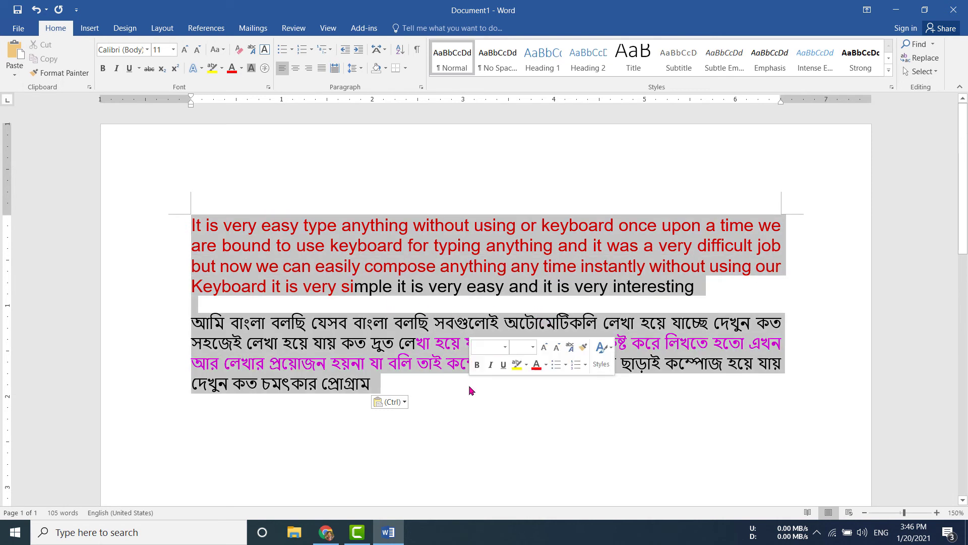
click(340, 319)
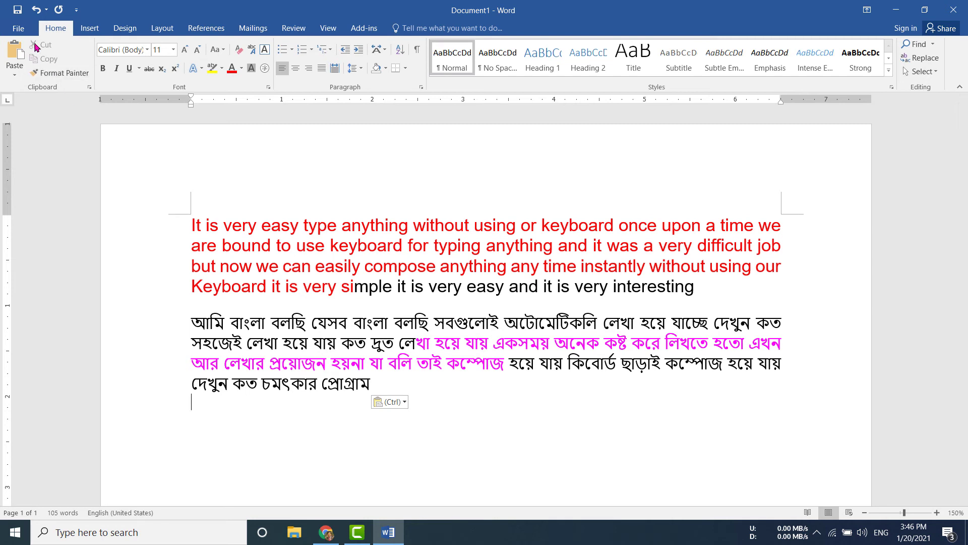
Save the document to the Desktop as a Word document named Test.
click(16, 32)
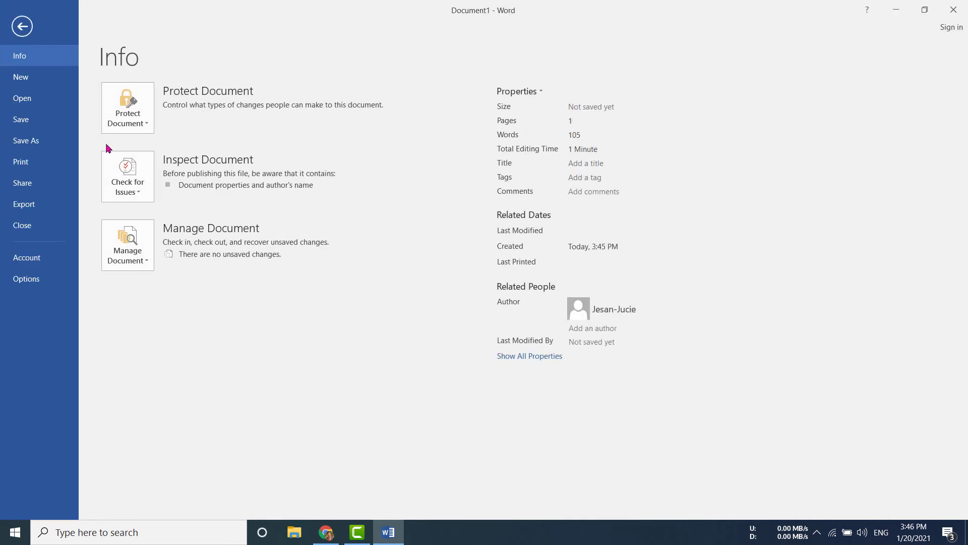
click(28, 145)
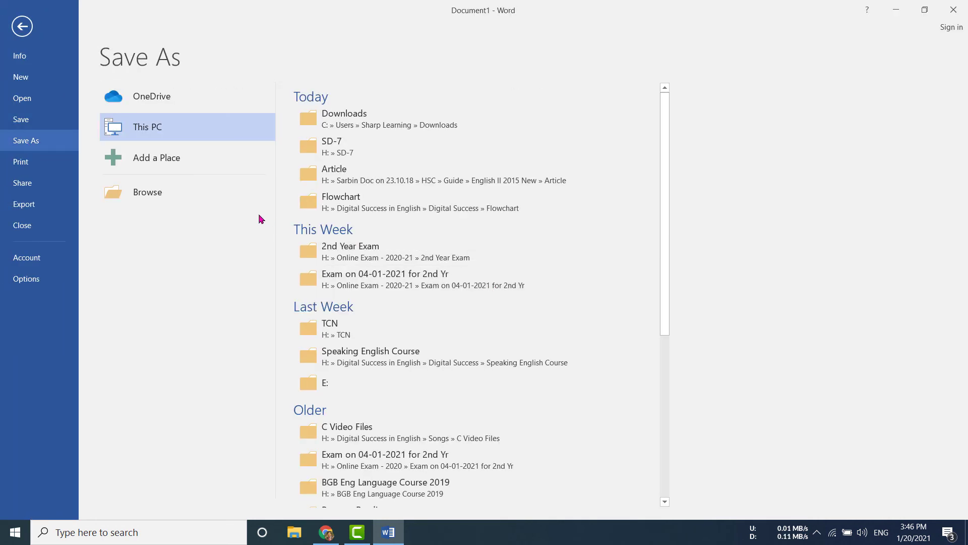
click(154, 196)
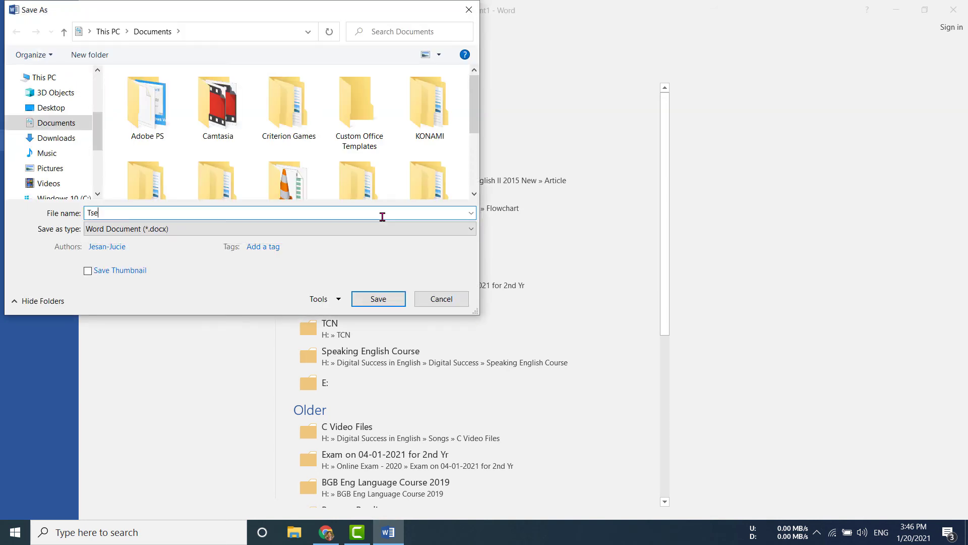
click(52, 108)
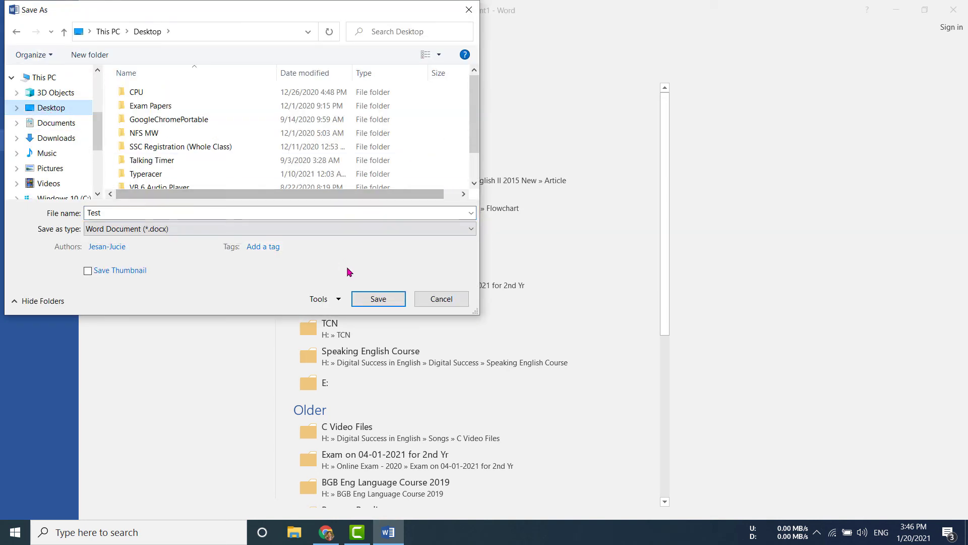
click(379, 299)
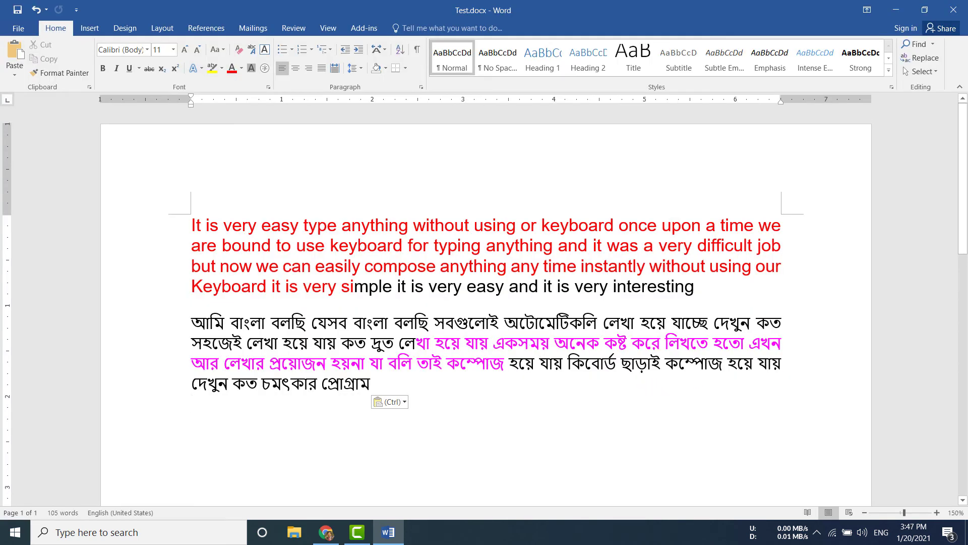
Switch back to the Google Docs document in Chrome and download it as a PDF document.
click(327, 533)
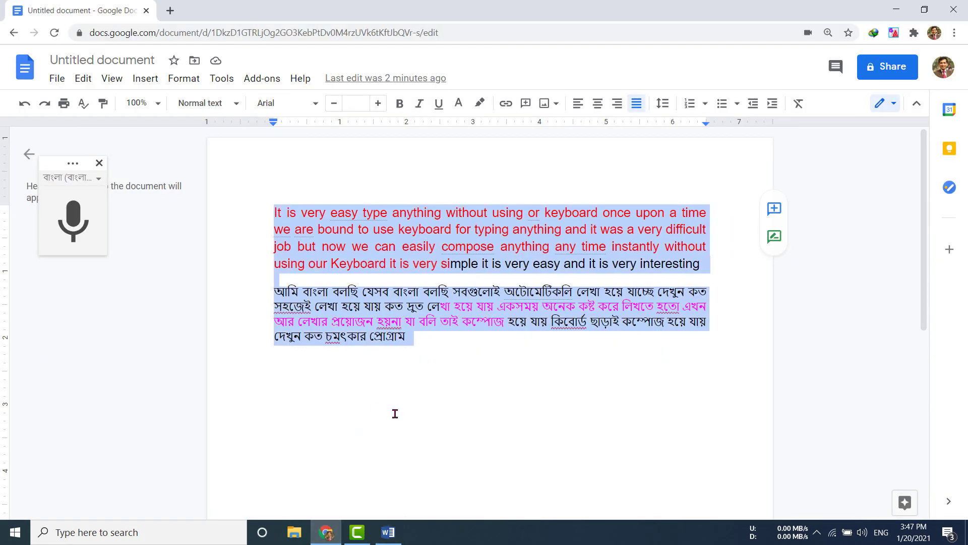
click(57, 81)
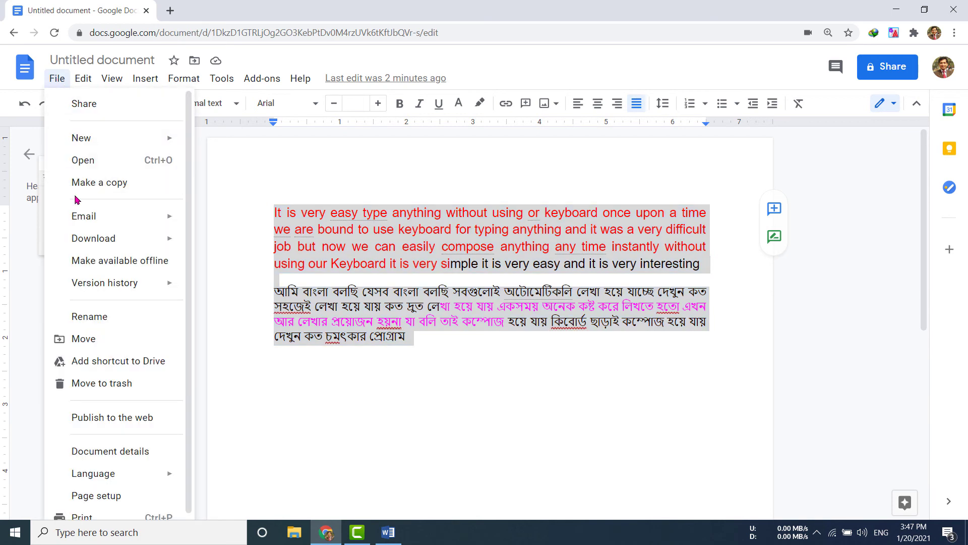
mouse_move(101, 243)
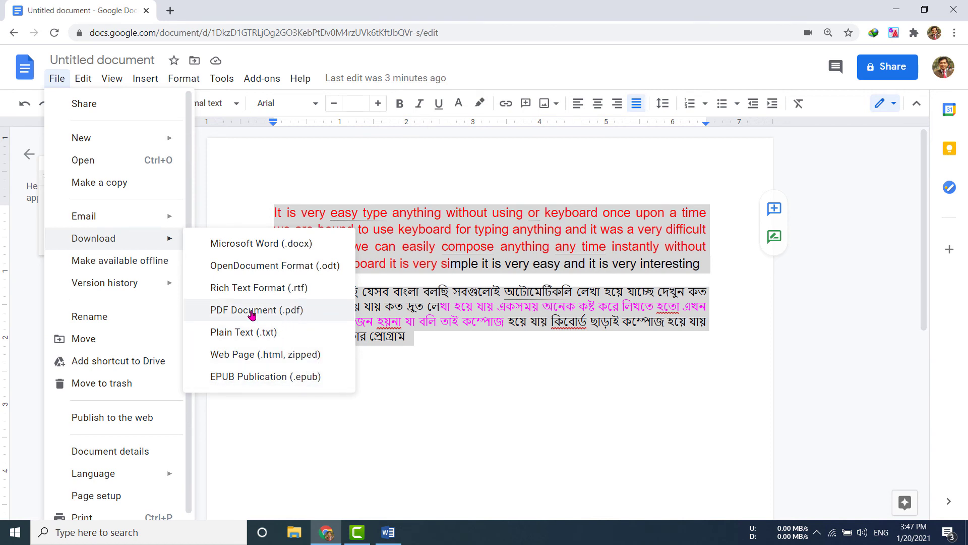
click(308, 312)
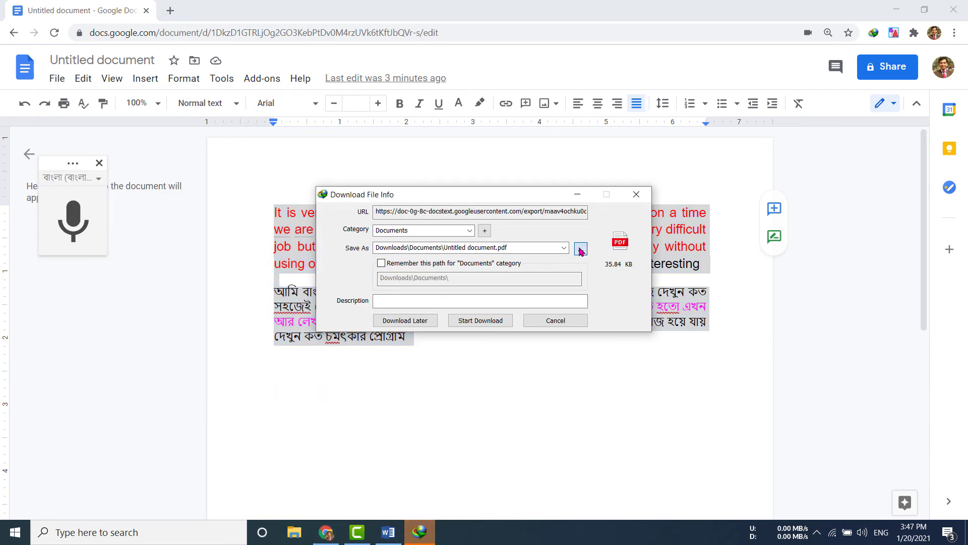
Set the PDF download's save location to the Desktop with the file name Test.pdf.
click(580, 250)
click(353, 198)
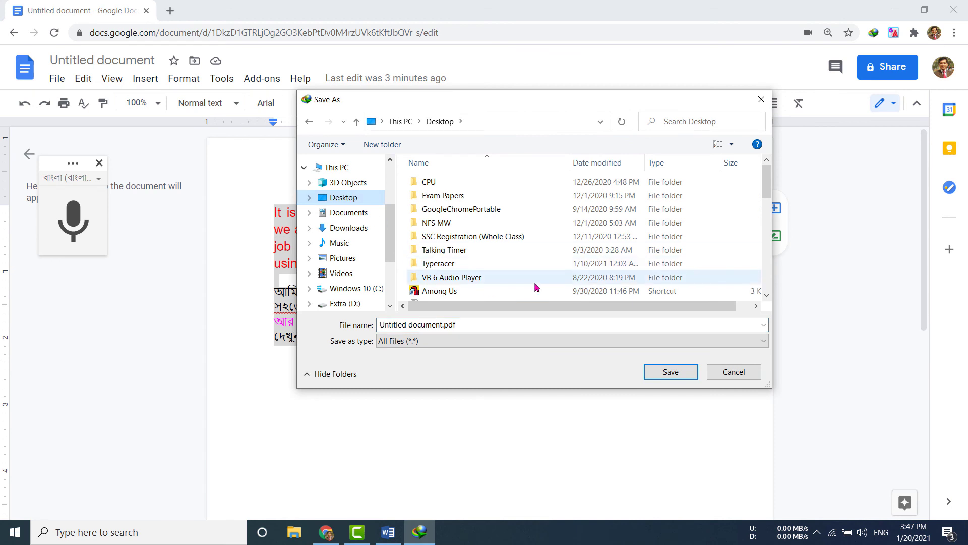
click(564, 328)
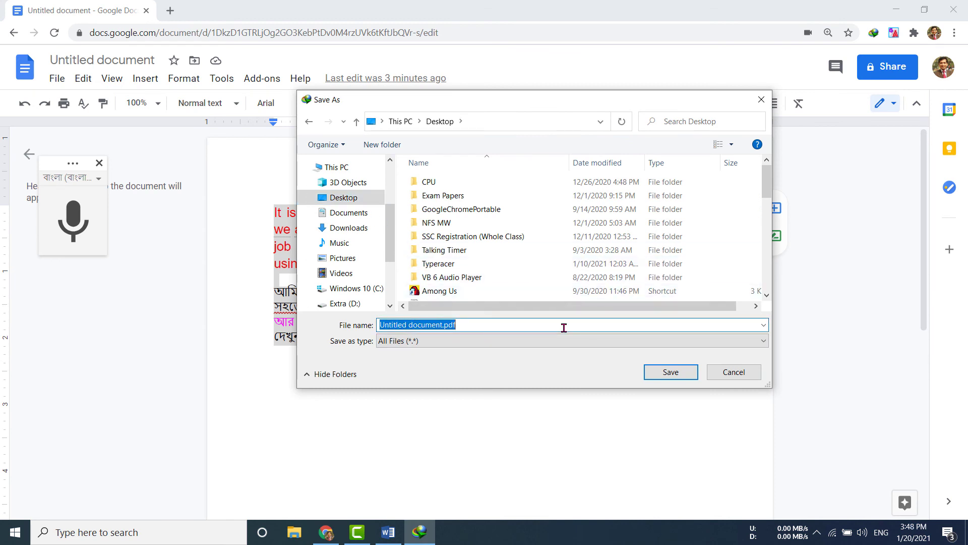
text(Test.p)
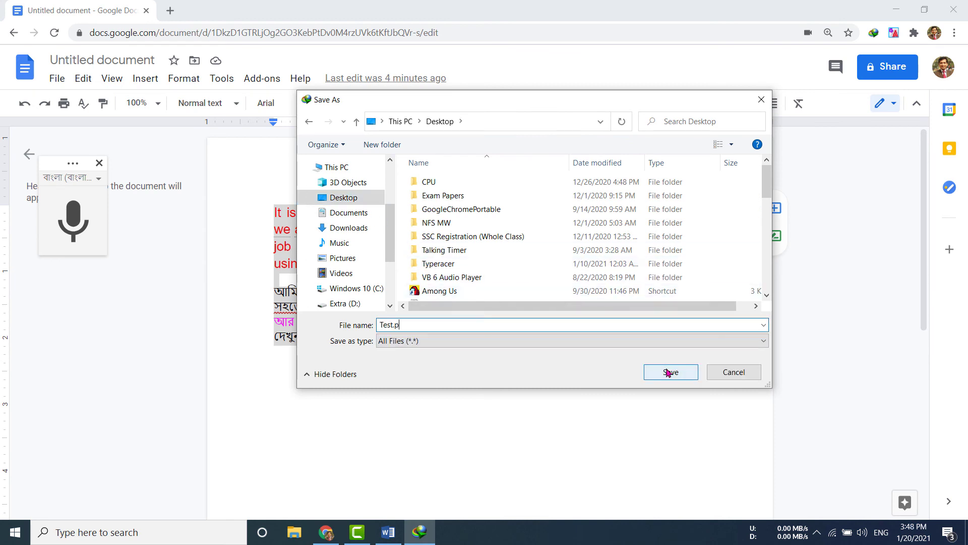
click(670, 373)
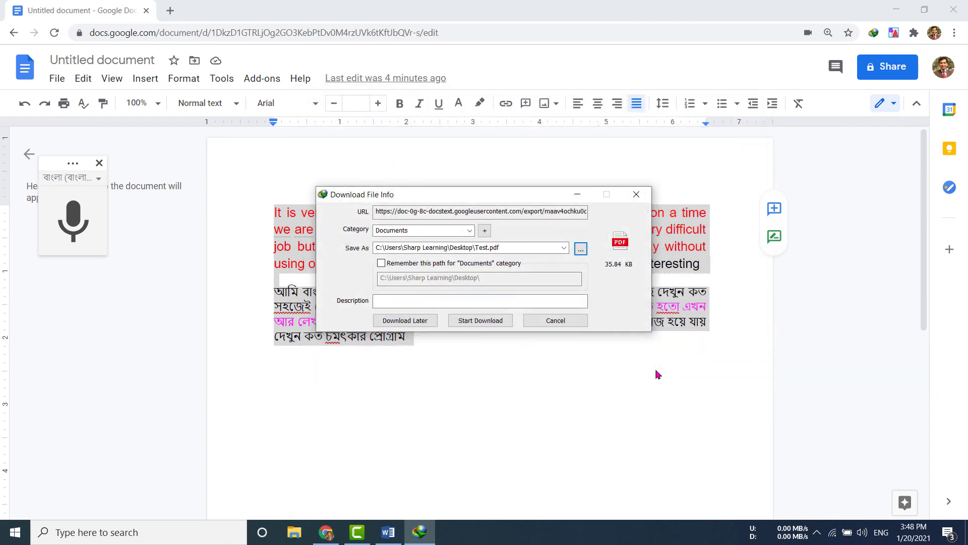
Start the PDF download, allowing IDMan.exe to access the protected Desktop folder and granting administrator permission to save there.
click(477, 321)
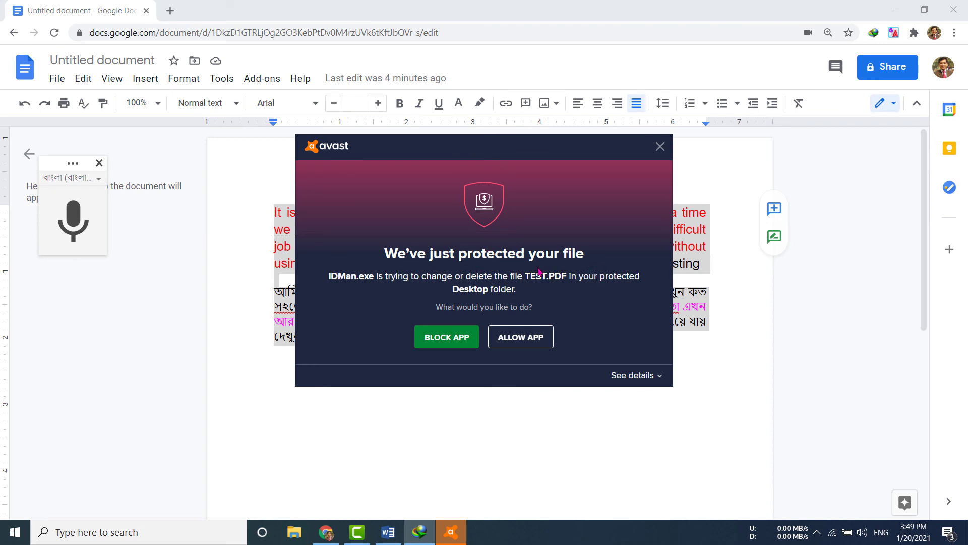
click(529, 338)
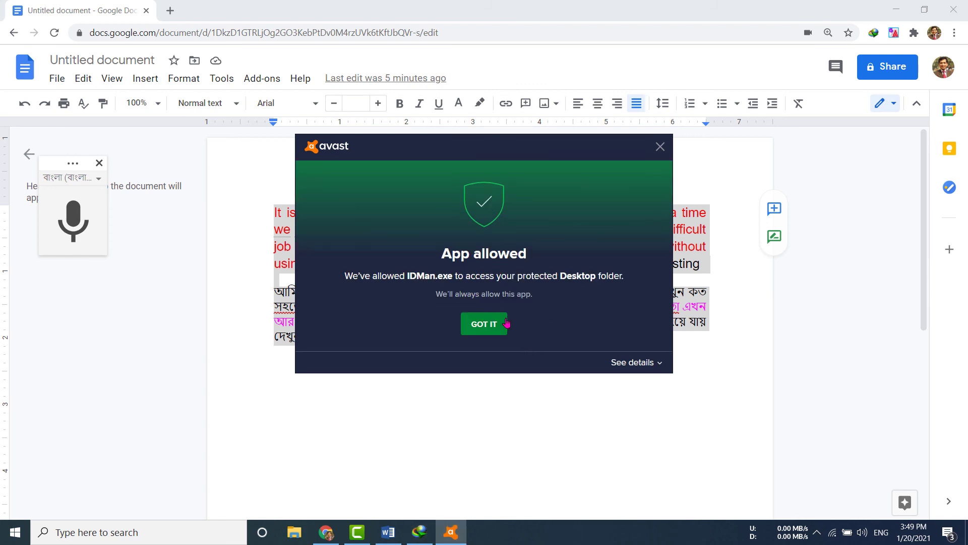
click(506, 323)
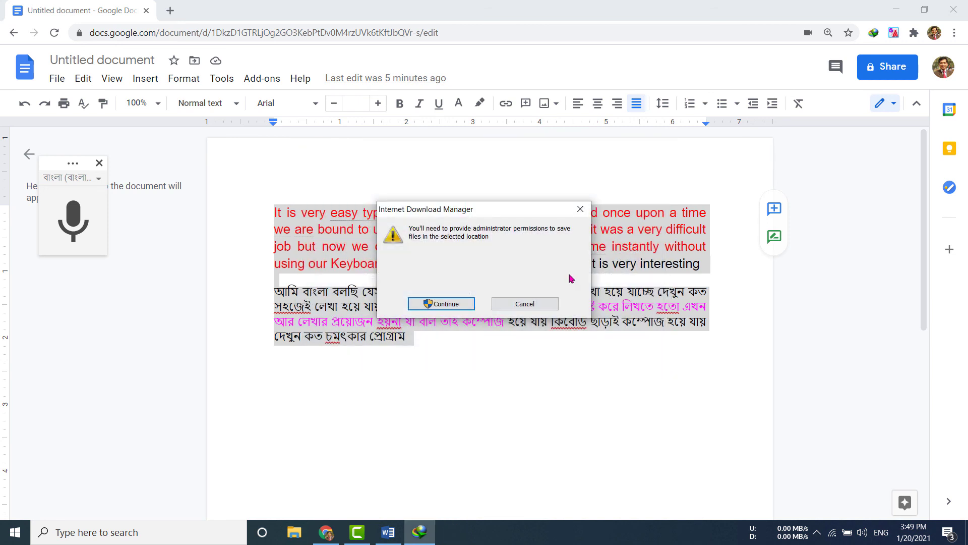
click(449, 305)
click(607, 193)
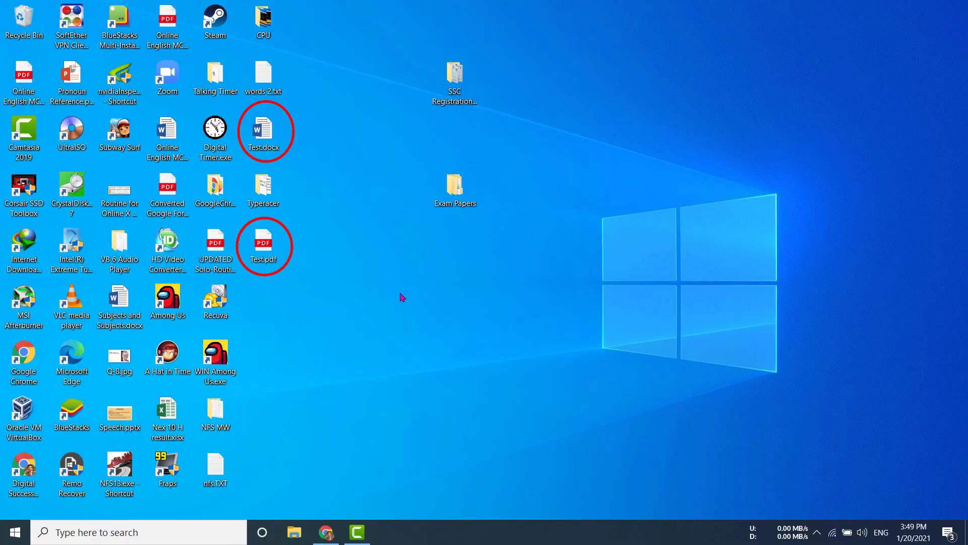
Open Test.pdf and Test.docx from the desktop one after the other, check their text and close each file.
double_click(264, 247)
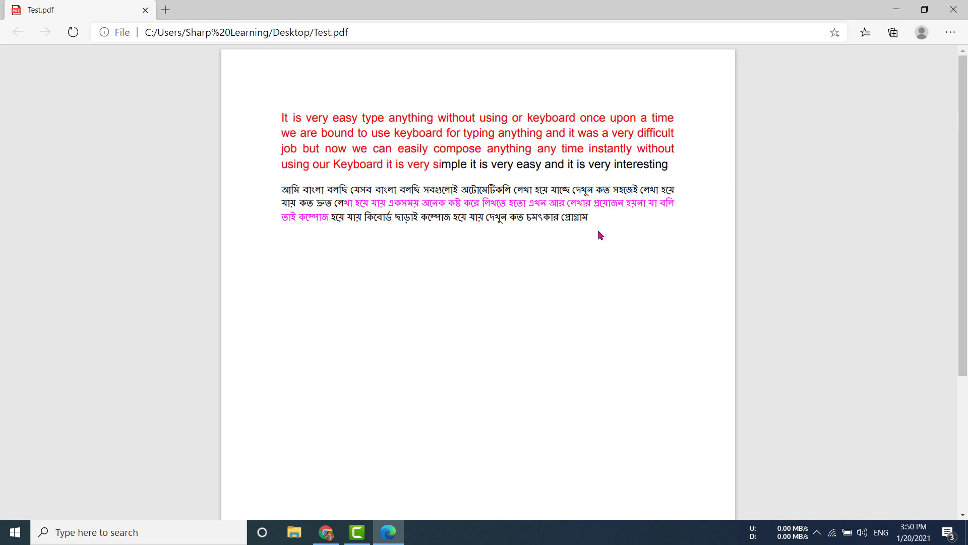
click(955, 10)
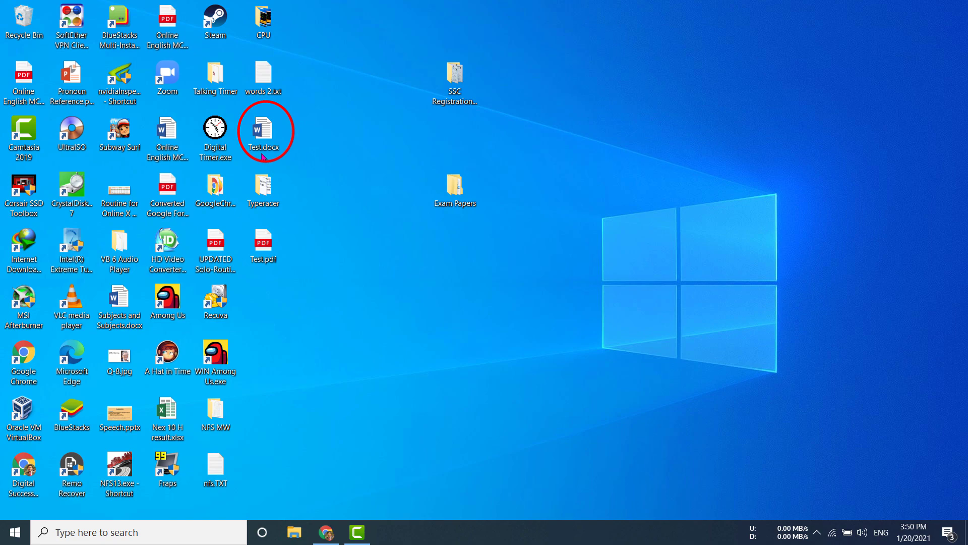
double_click(263, 134)
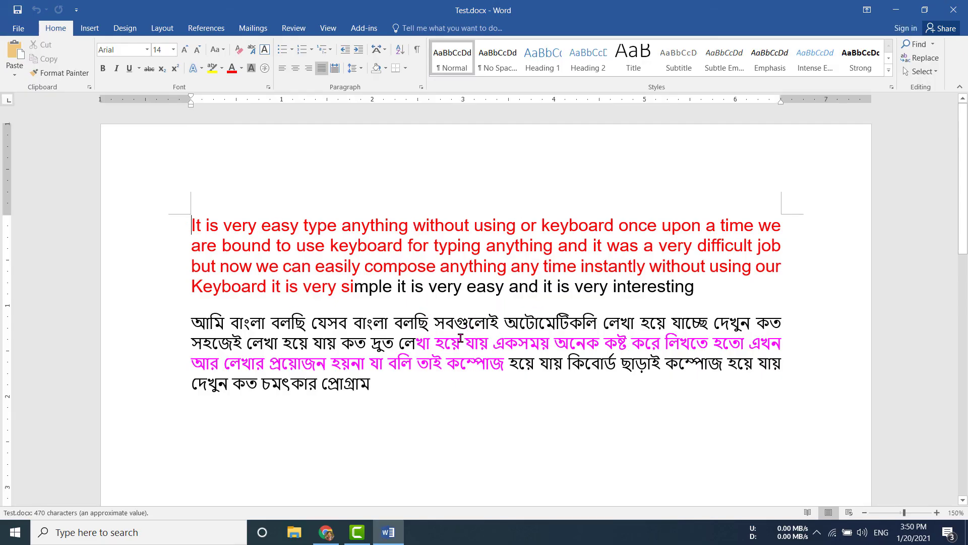
click(491, 355)
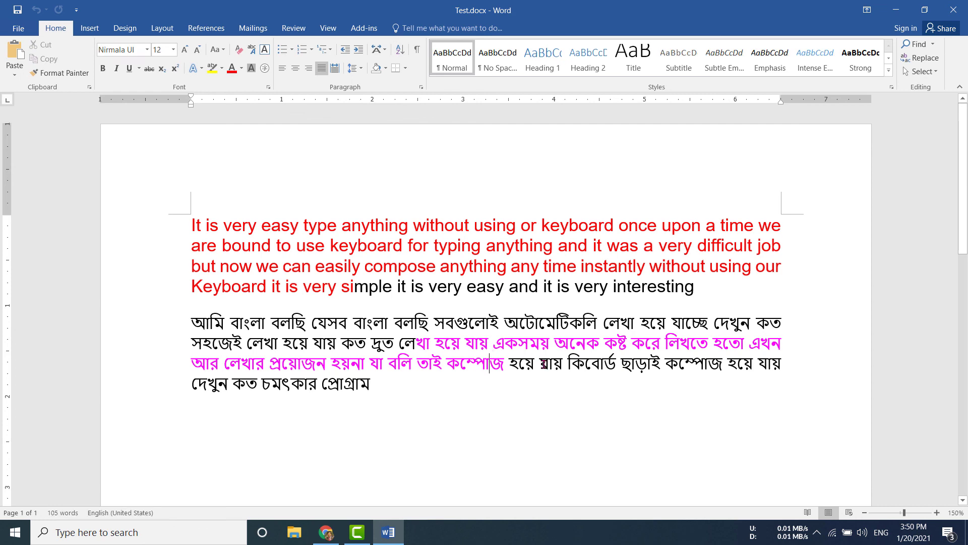
click(953, 9)
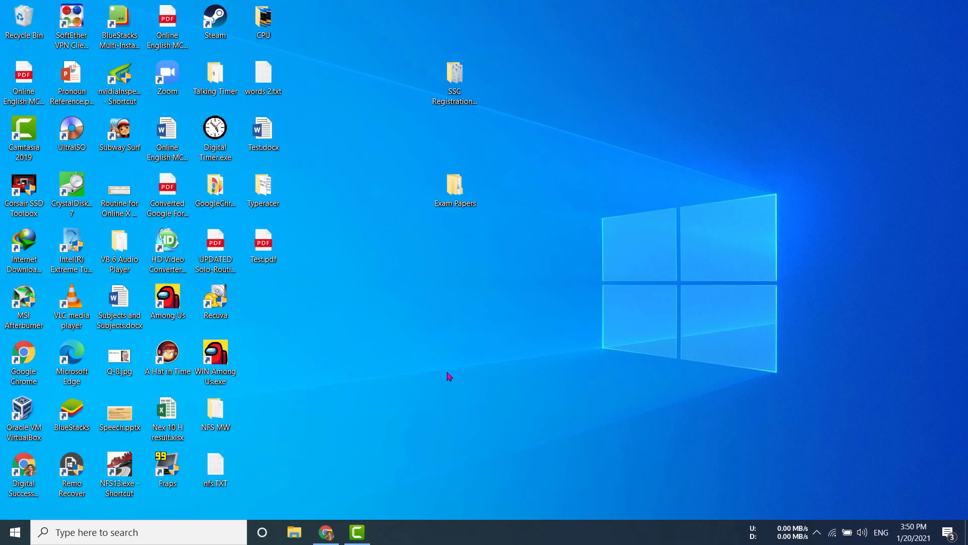